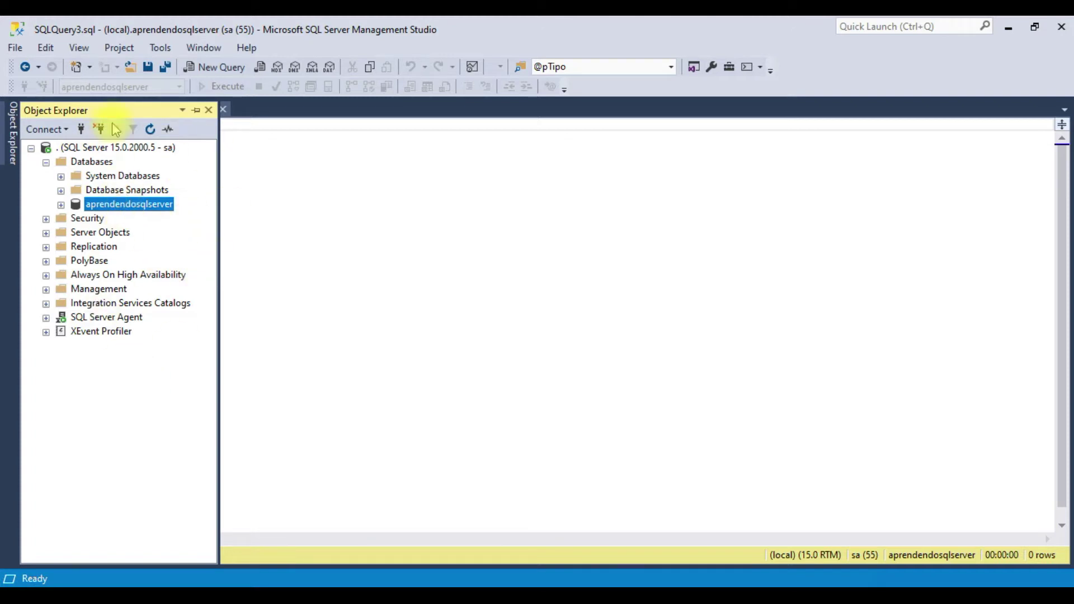
Insert two blank lines in the empty SQLQuery3.sql query.
click(477, 246)
key(Return)
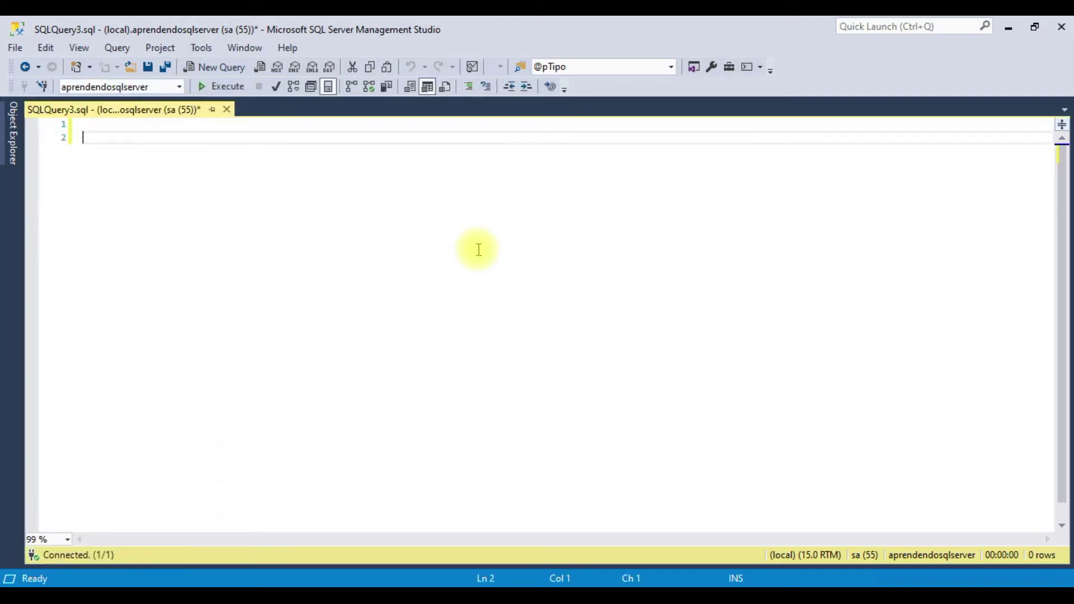
key(Return)
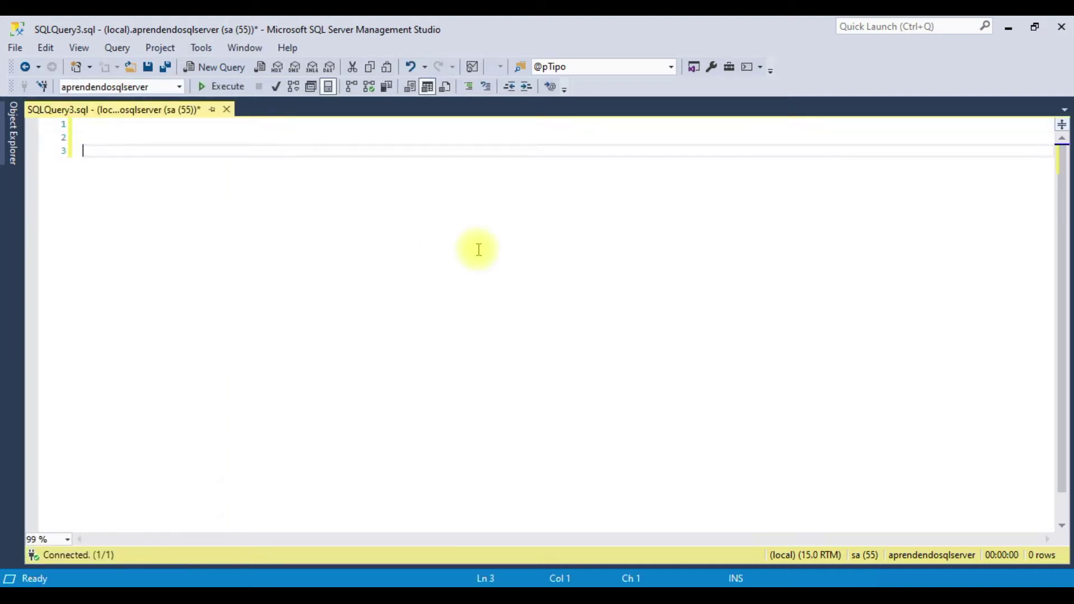
Open the Back Up Database dialog for the aprendendosqlserver database.
click(11, 131)
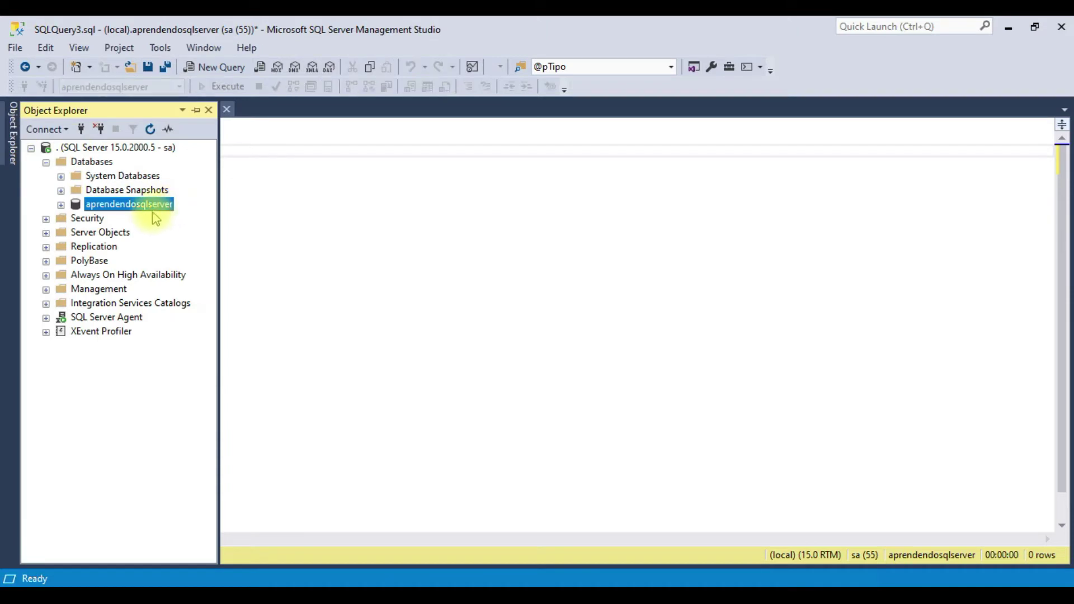
right_click(125, 211)
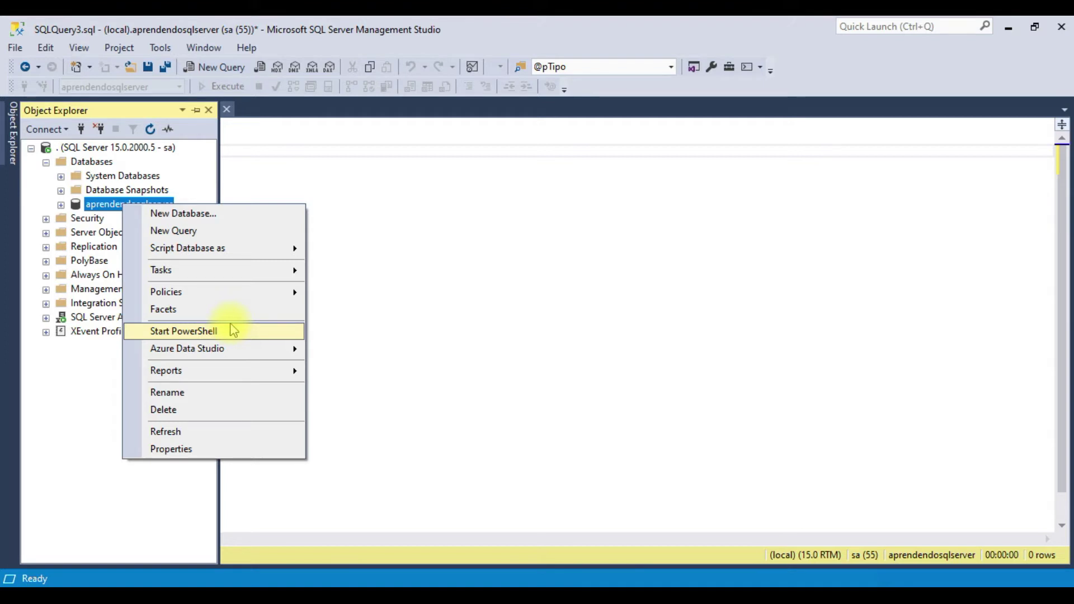
mouse_move(248, 272)
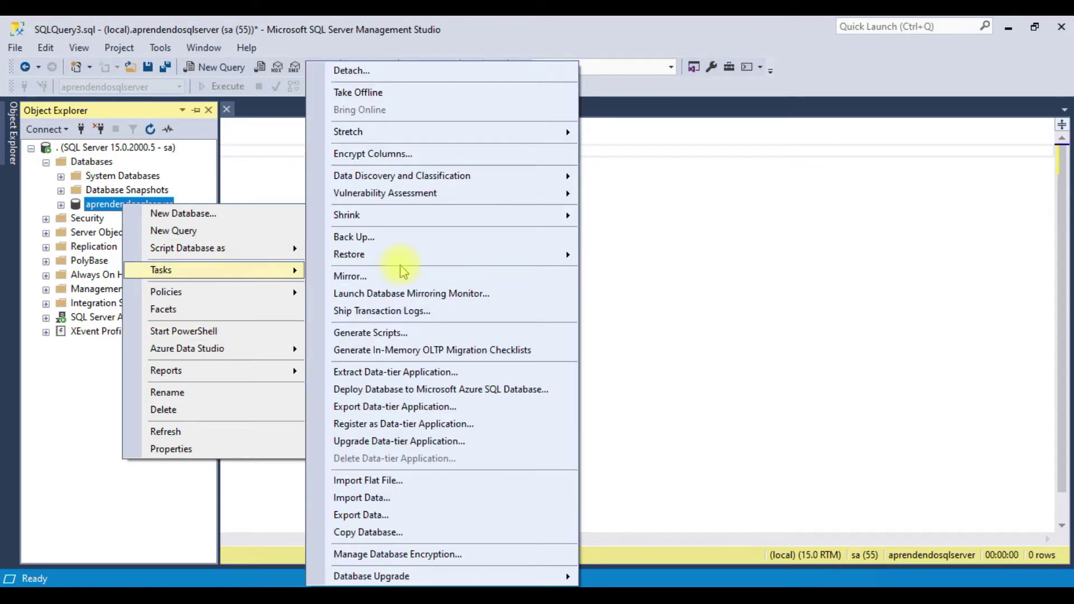
click(102, 205)
right_click(96, 205)
mouse_move(240, 271)
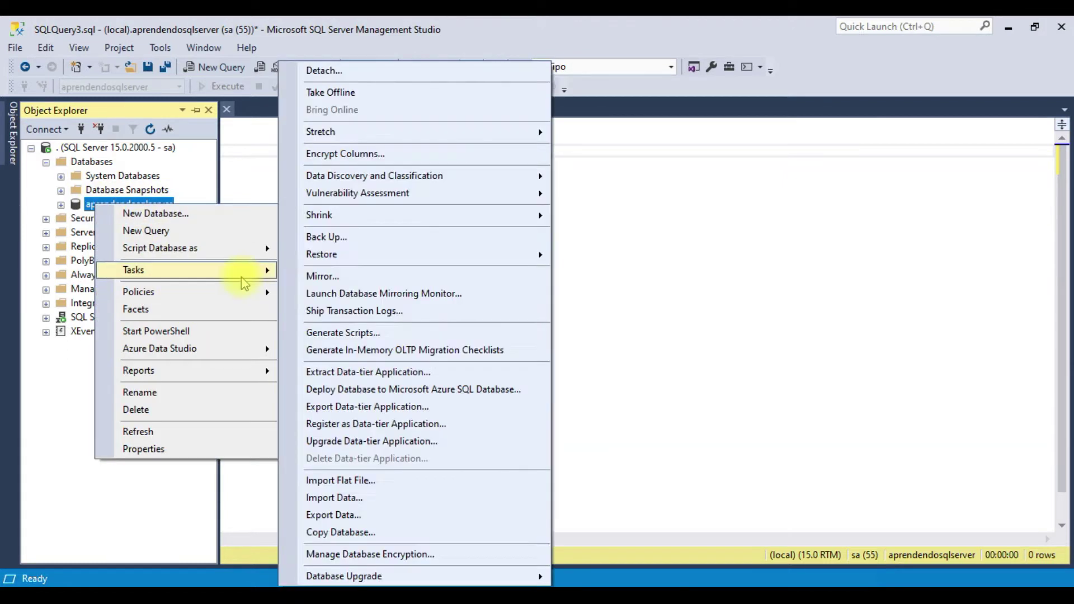
click(396, 241)
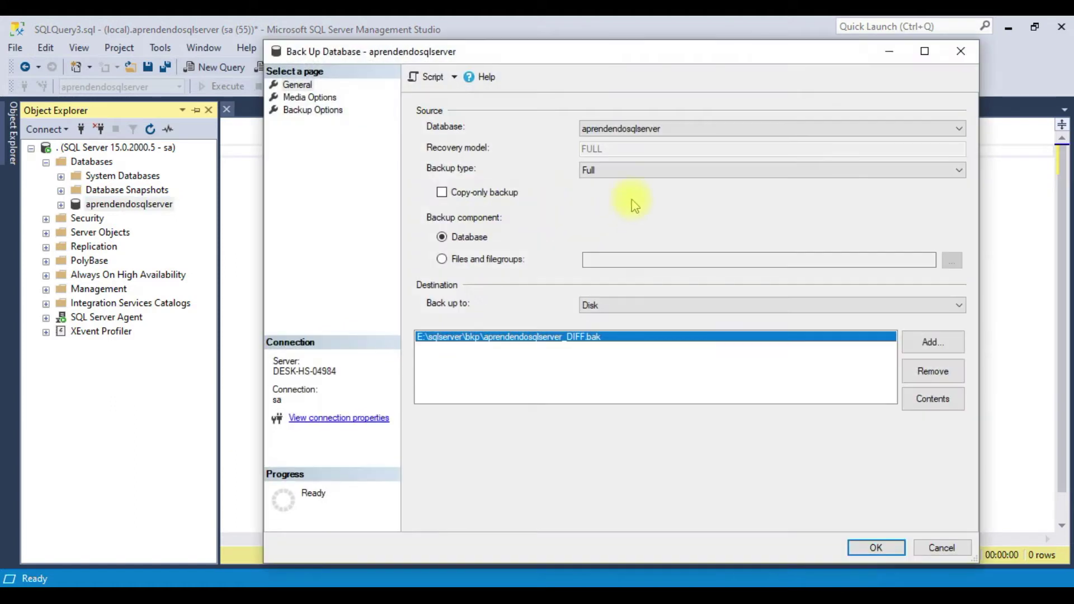
Try the Full, Differential and Transaction Log backup types in turn, and return the selection to Full.
click(634, 171)
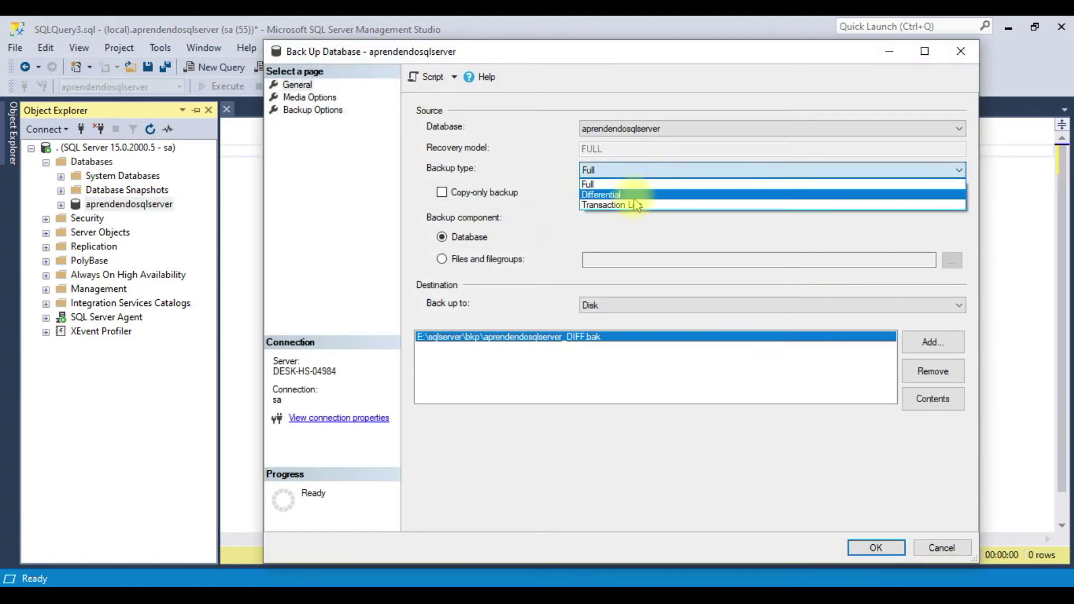
click(622, 185)
click(622, 172)
click(622, 194)
click(626, 172)
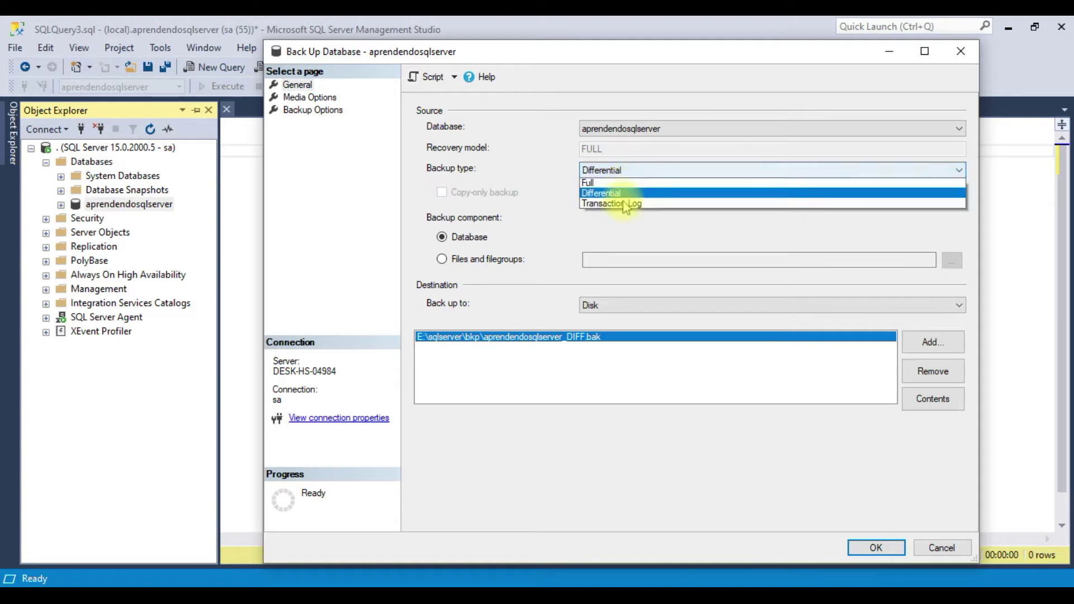
click(624, 205)
click(632, 170)
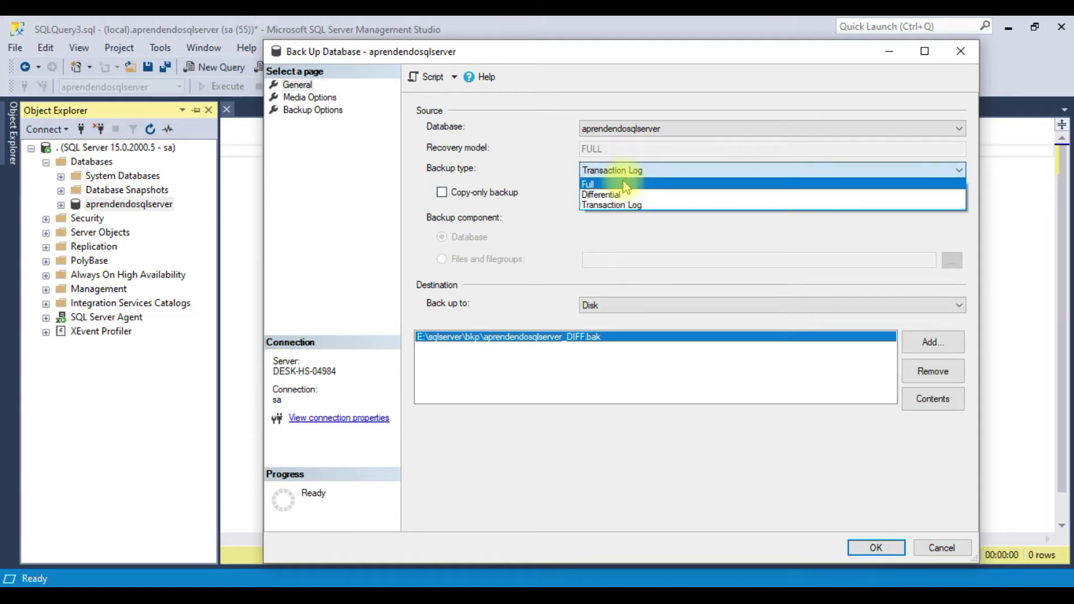
click(626, 186)
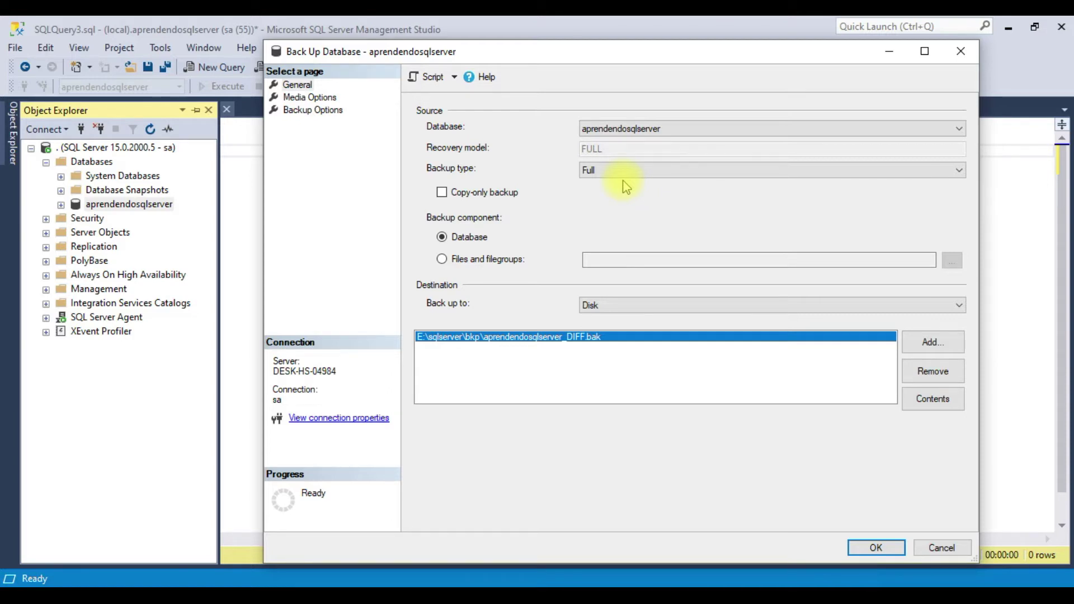
Review the Full backup type, switch to Differential, and set the type back to Full.
click(634, 170)
click(634, 170)
click(634, 170)
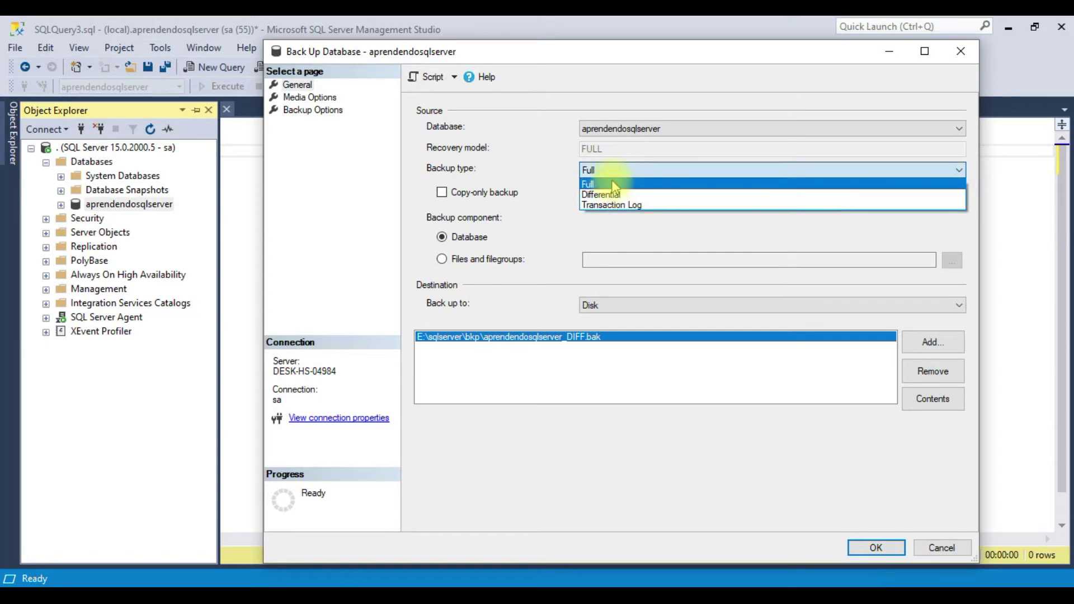
click(612, 179)
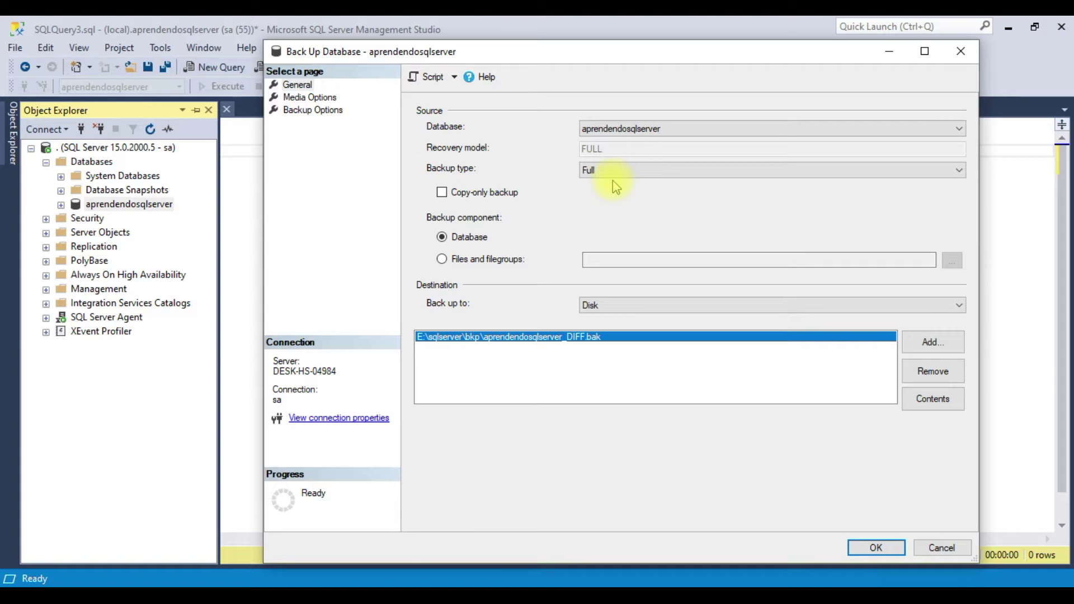
click(614, 178)
click(617, 190)
click(621, 178)
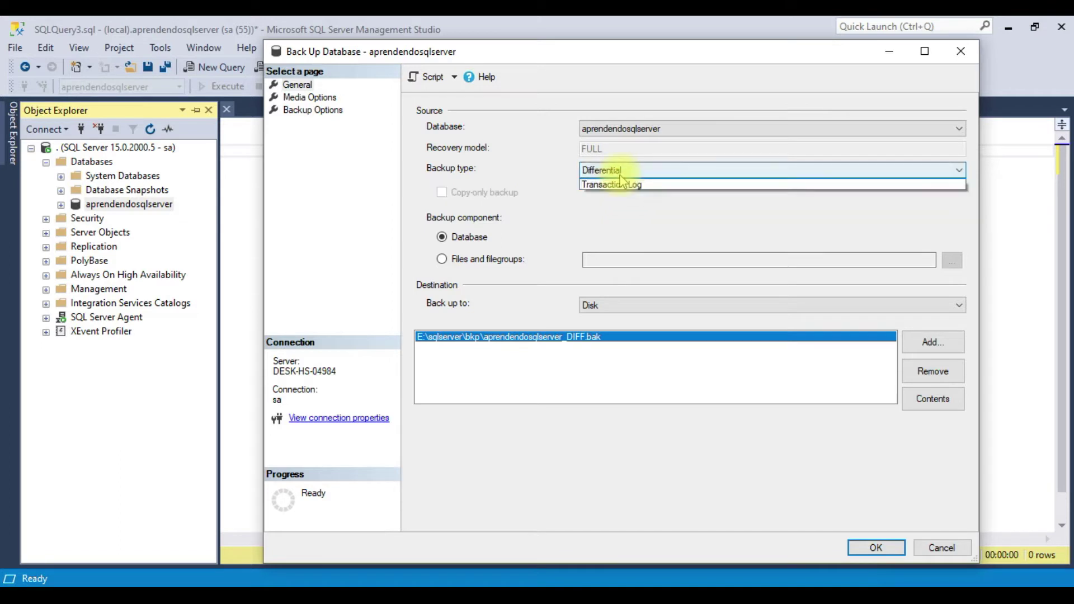
click(621, 177)
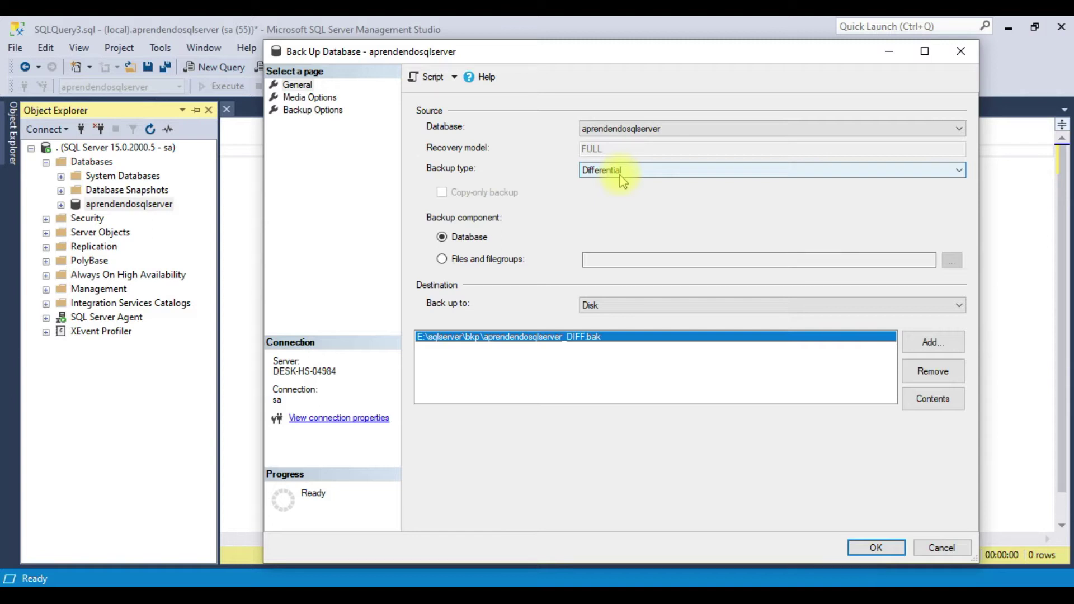
click(621, 178)
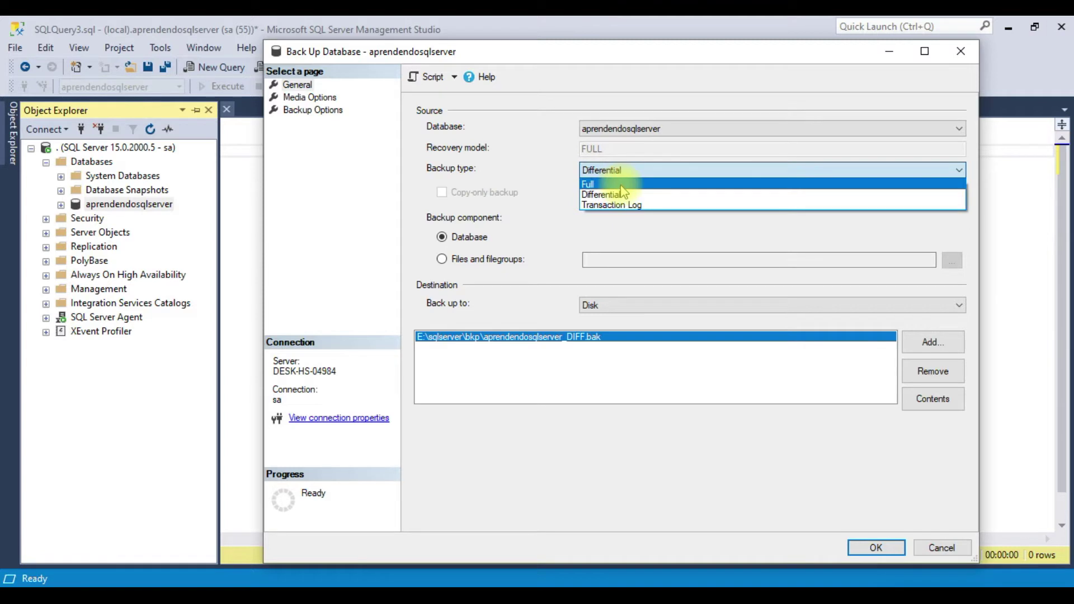
click(621, 184)
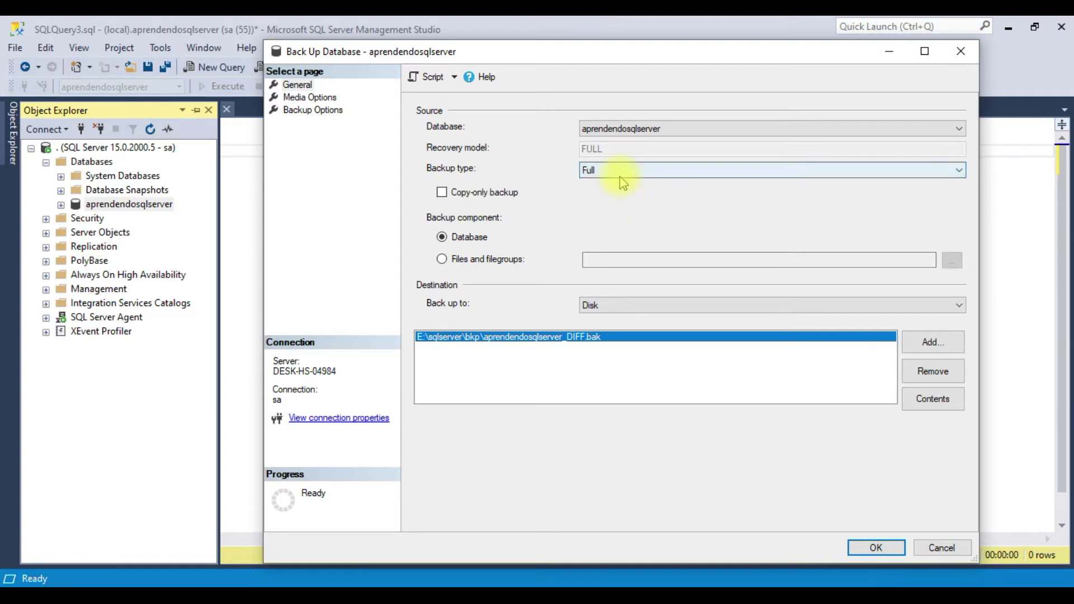
Set the backup type to Differential and remove aprendendosqlserver_DIFF.bak from the backup destinations.
click(618, 172)
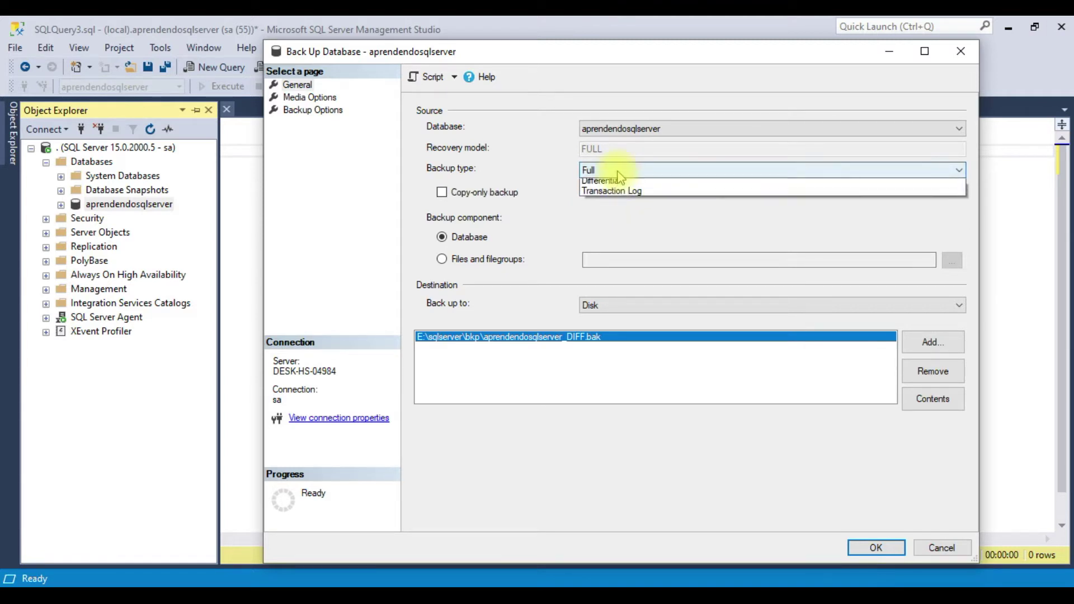
click(630, 195)
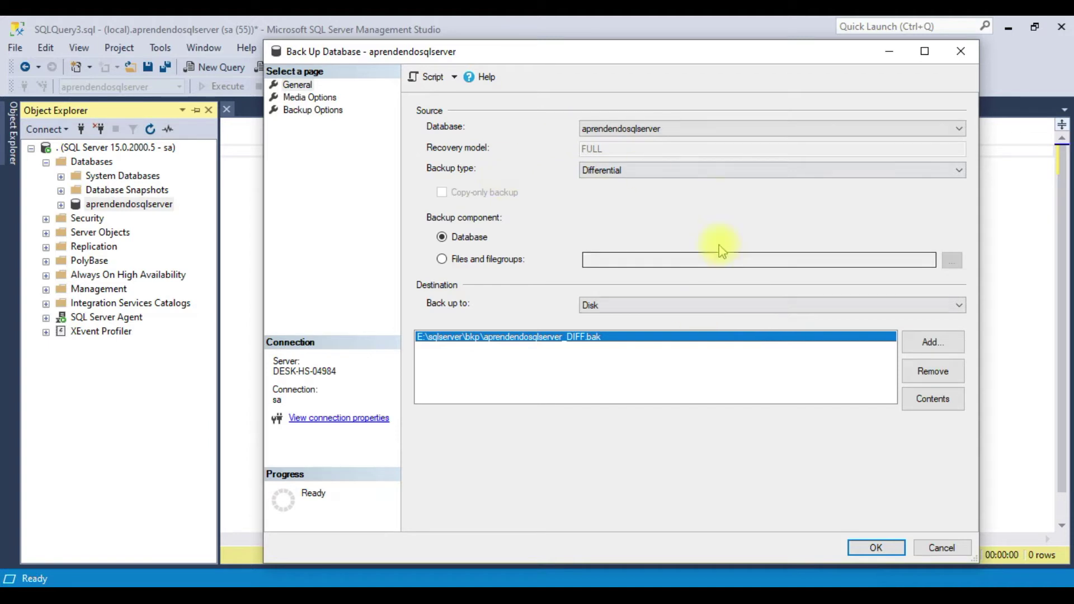
click(944, 380)
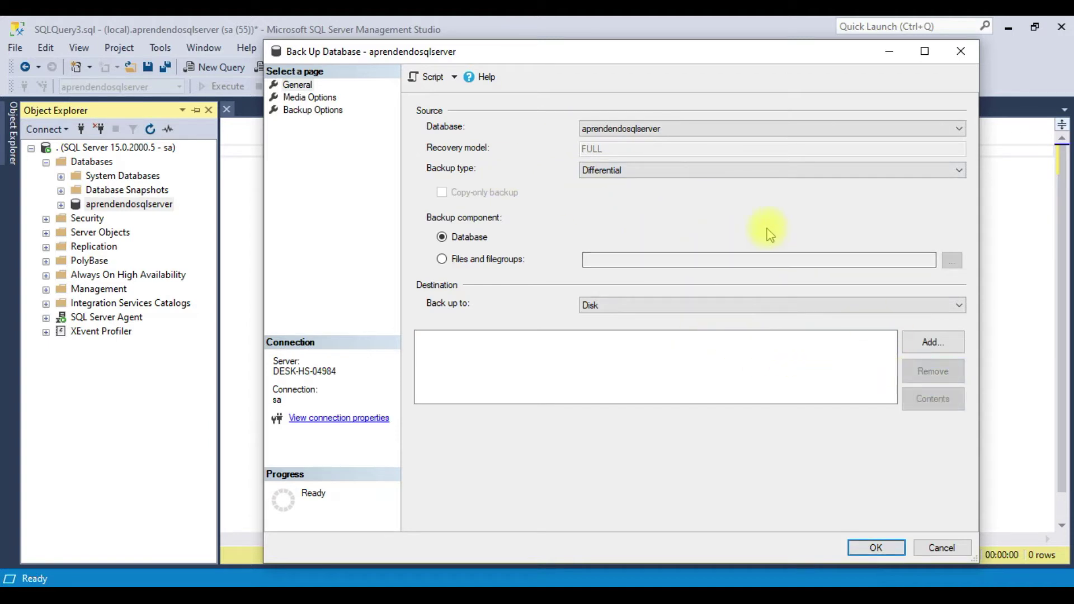
Switch the backup type to Transaction Log, review the available types, and change it to Differential.
click(680, 170)
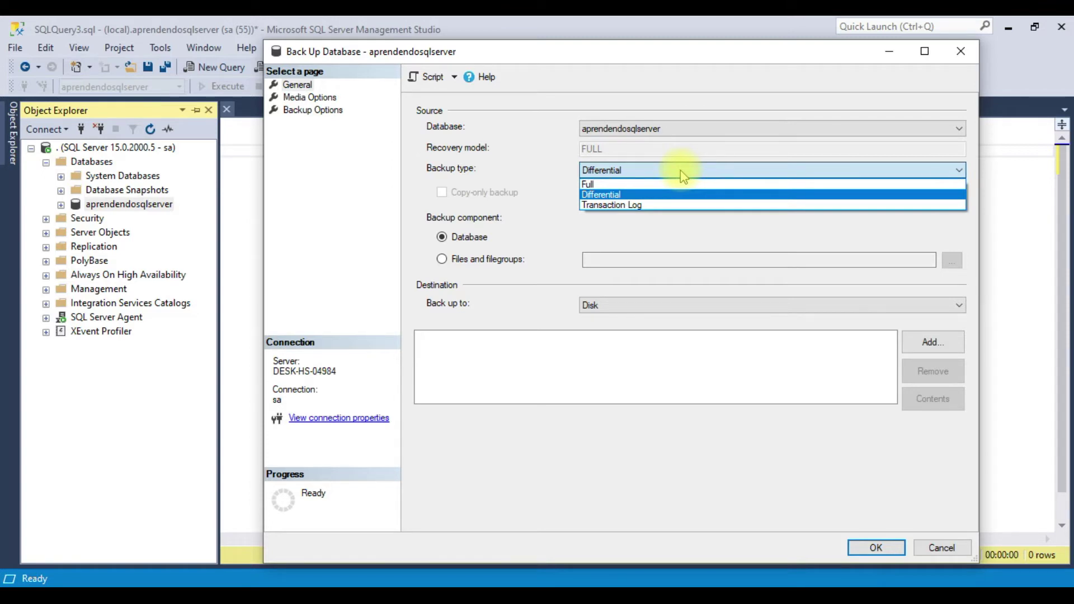
click(621, 205)
click(646, 175)
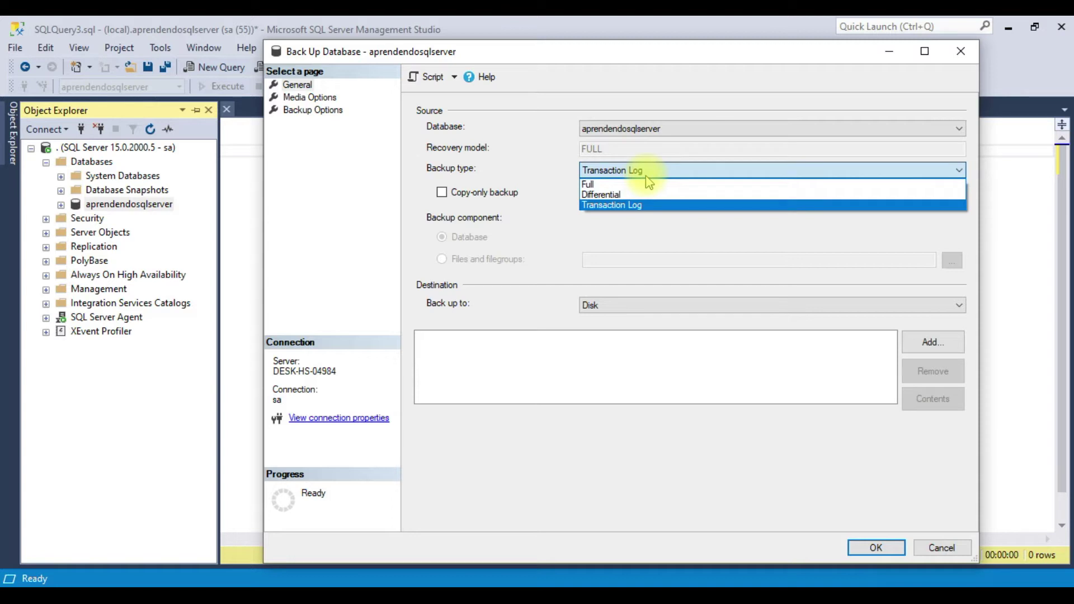
click(646, 175)
click(646, 176)
click(994, 579)
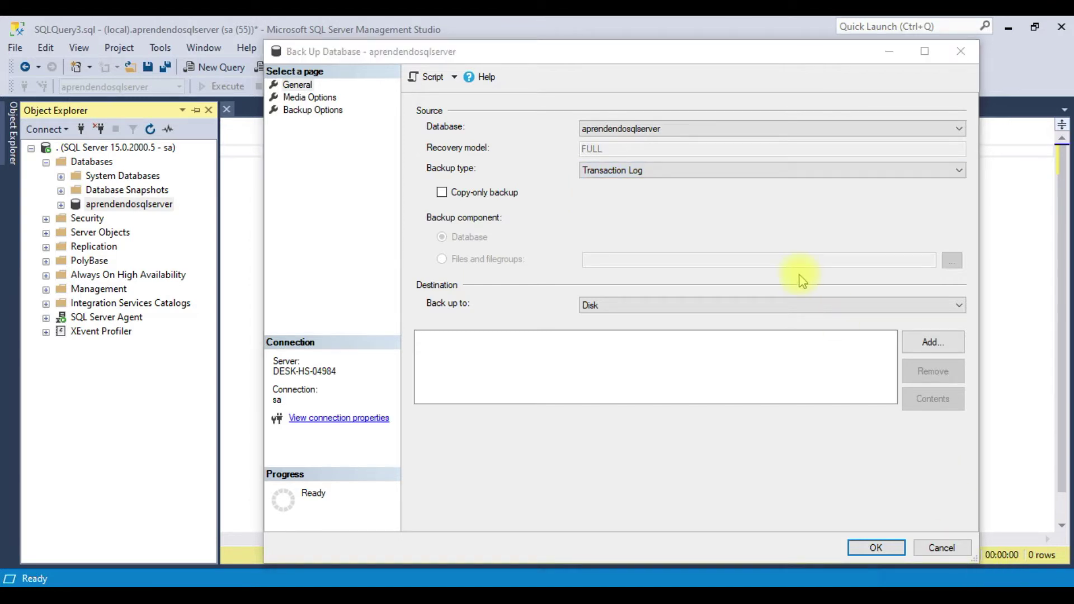
click(637, 171)
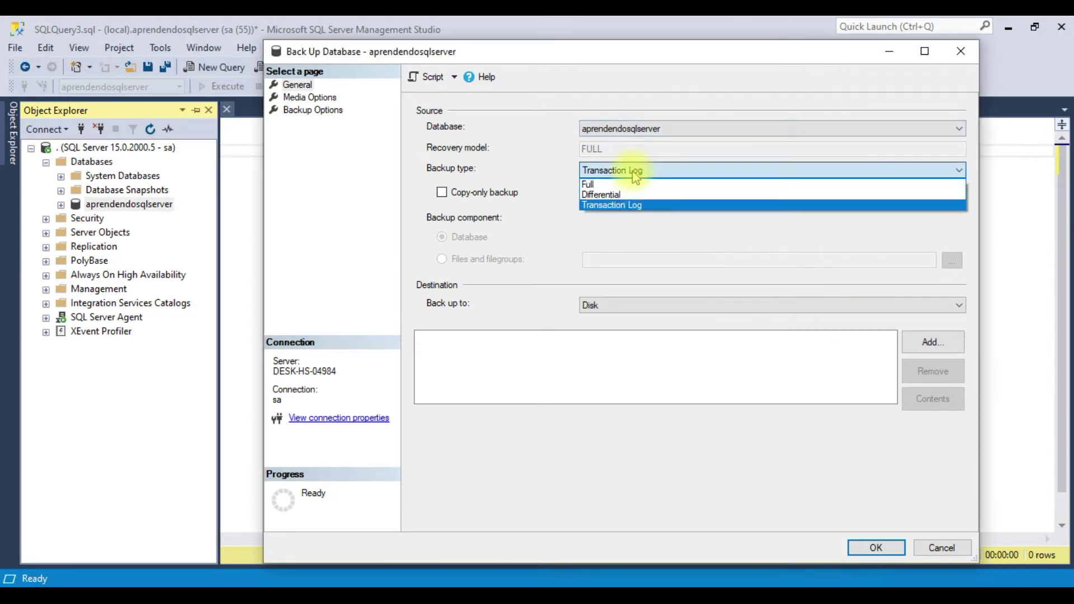
click(635, 170)
click(635, 170)
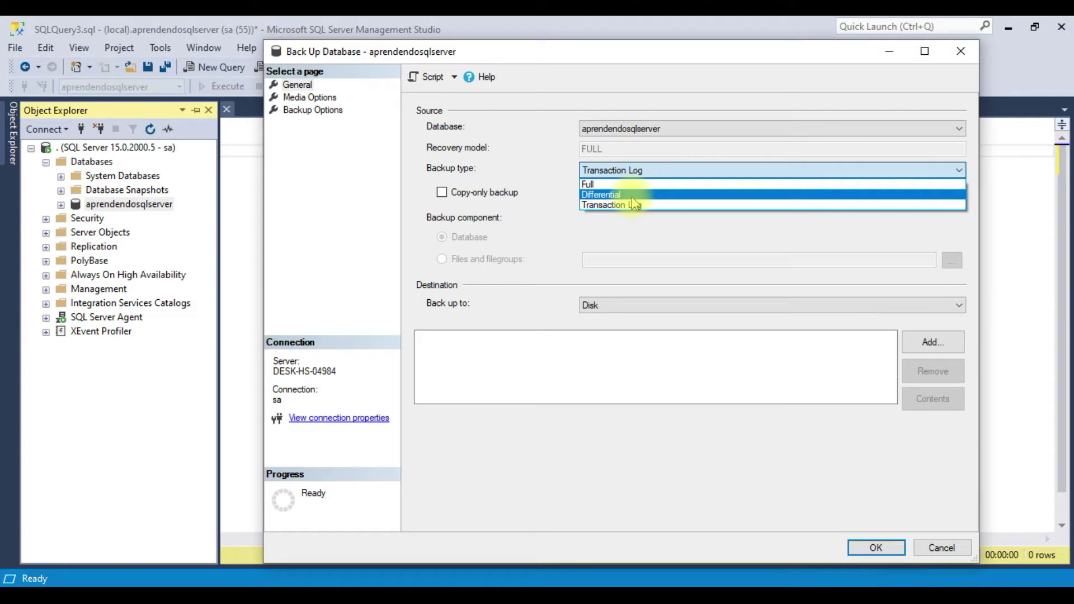
click(635, 205)
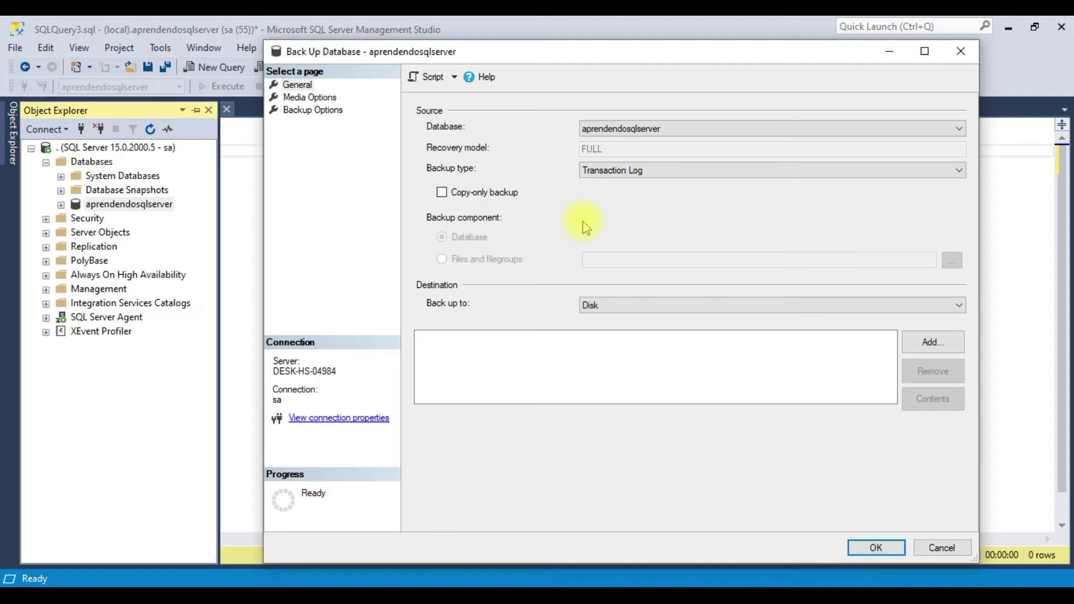
click(629, 170)
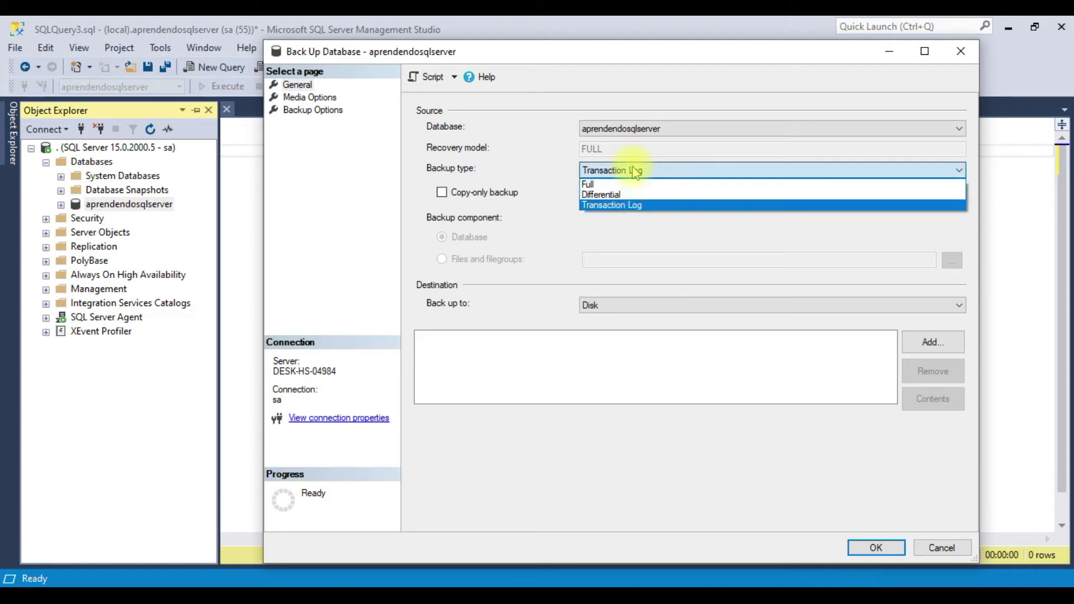
click(630, 197)
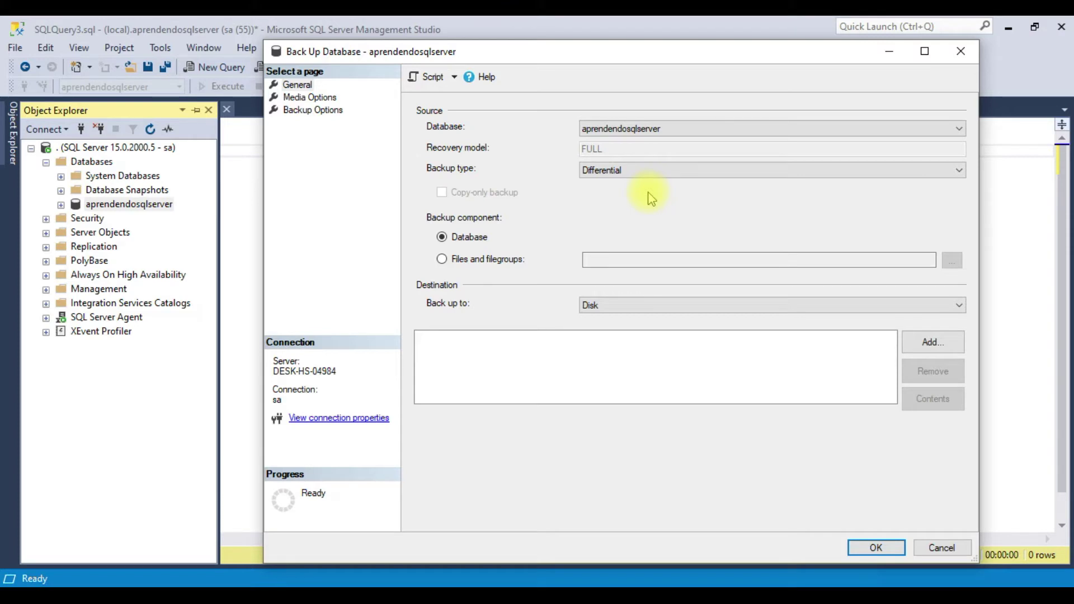
Set the backup type to Full for the aprendendosqlserver database.
click(619, 170)
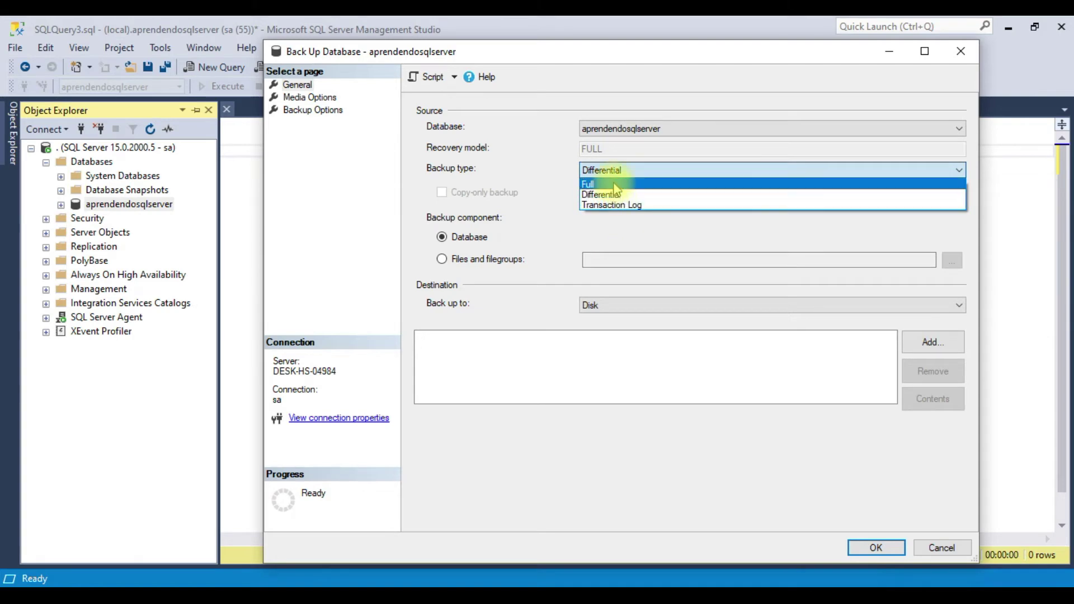
click(615, 185)
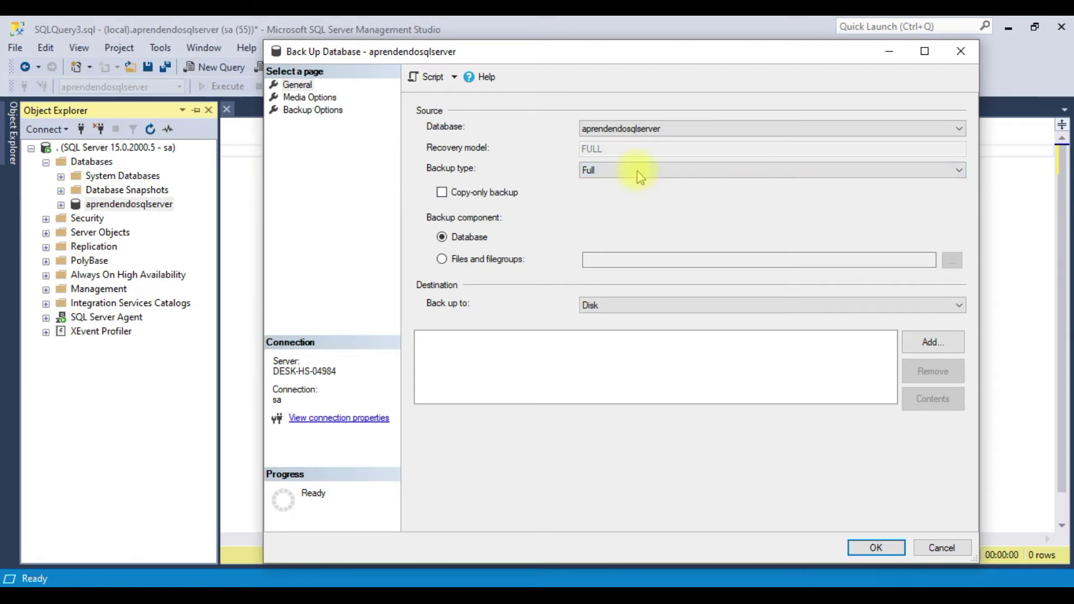
click(639, 171)
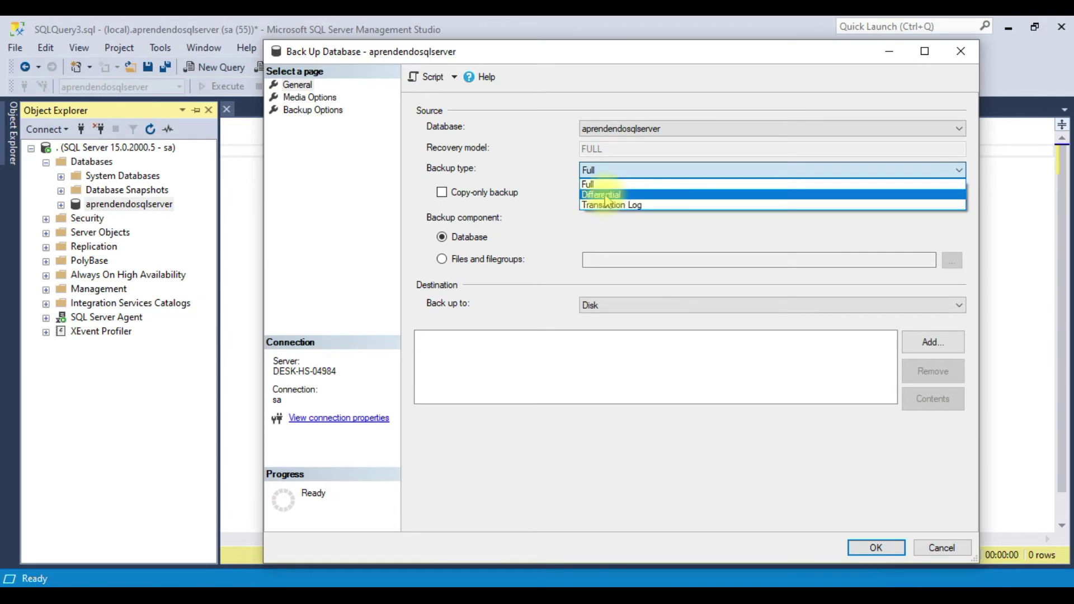
click(585, 232)
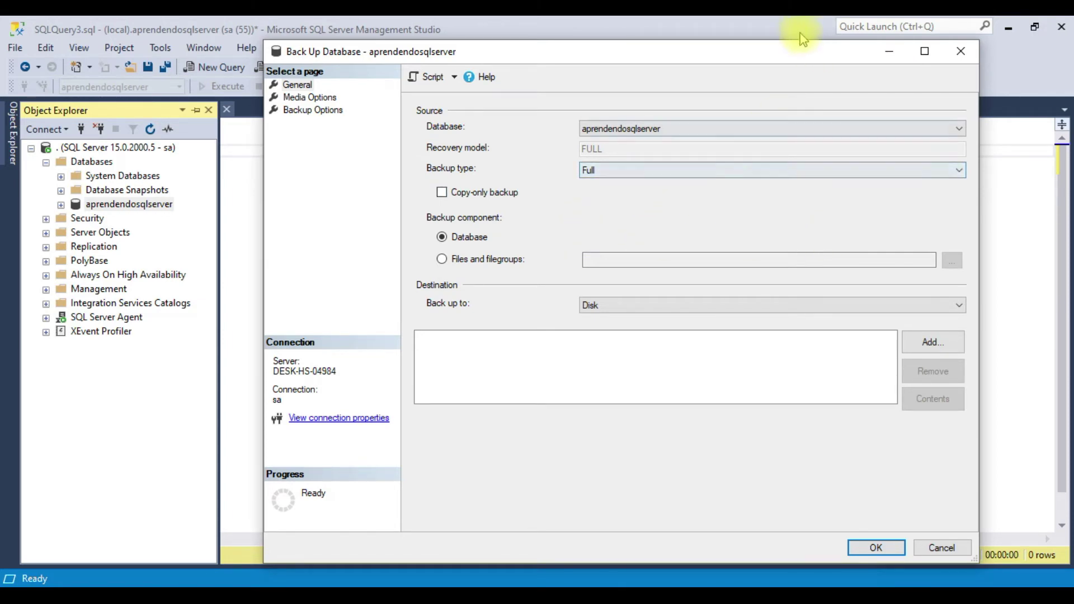
Reposition the Back Up Database dialog and check the source database selection, keeping aprendendosqlserver.
drag(801, 53, 710, 56)
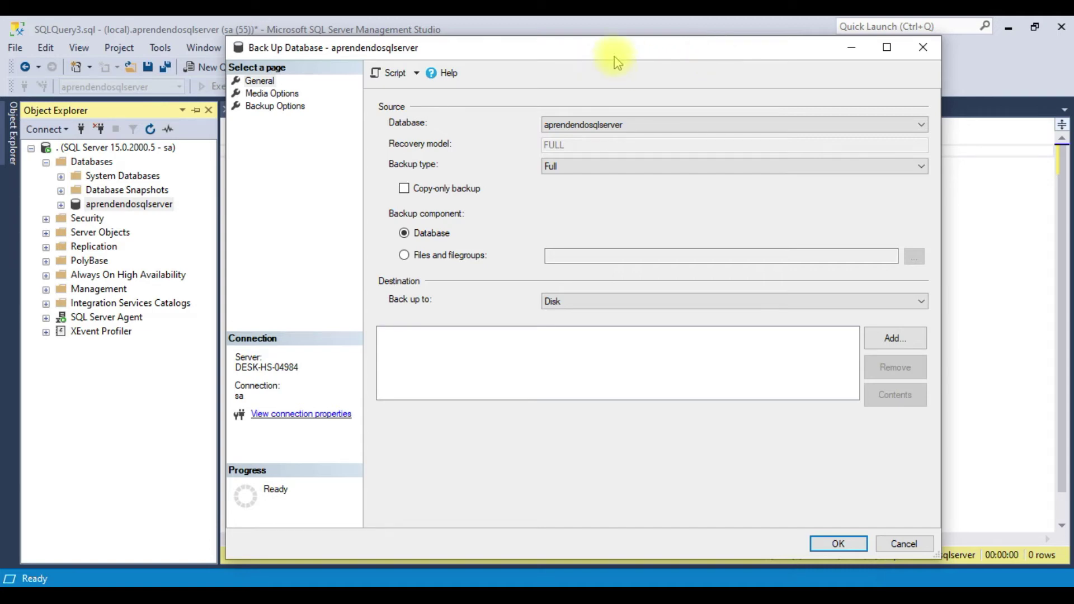
drag(616, 57, 602, 53)
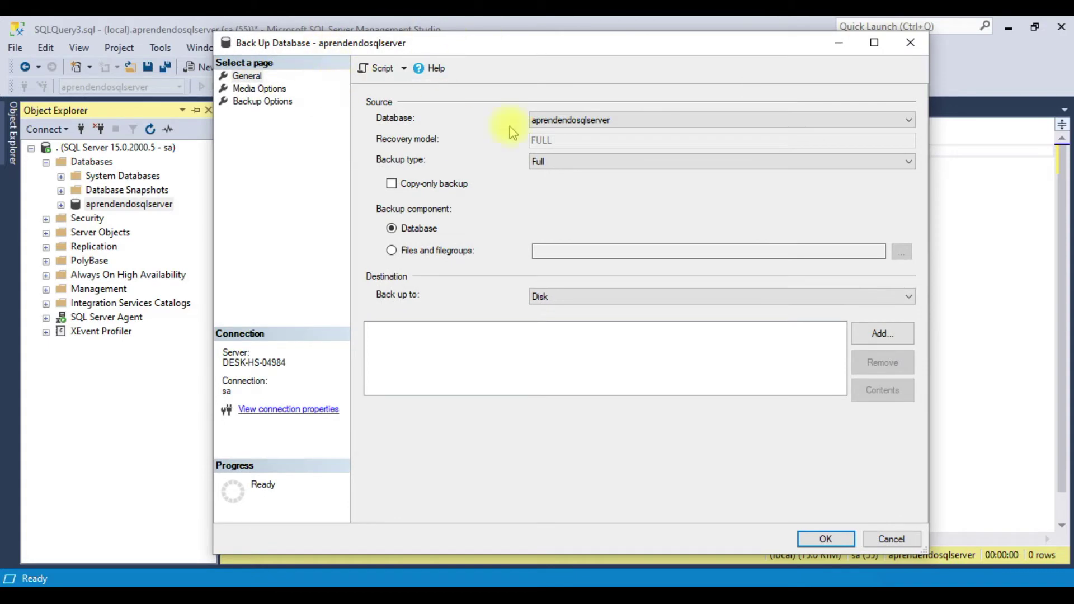
click(613, 125)
click(614, 124)
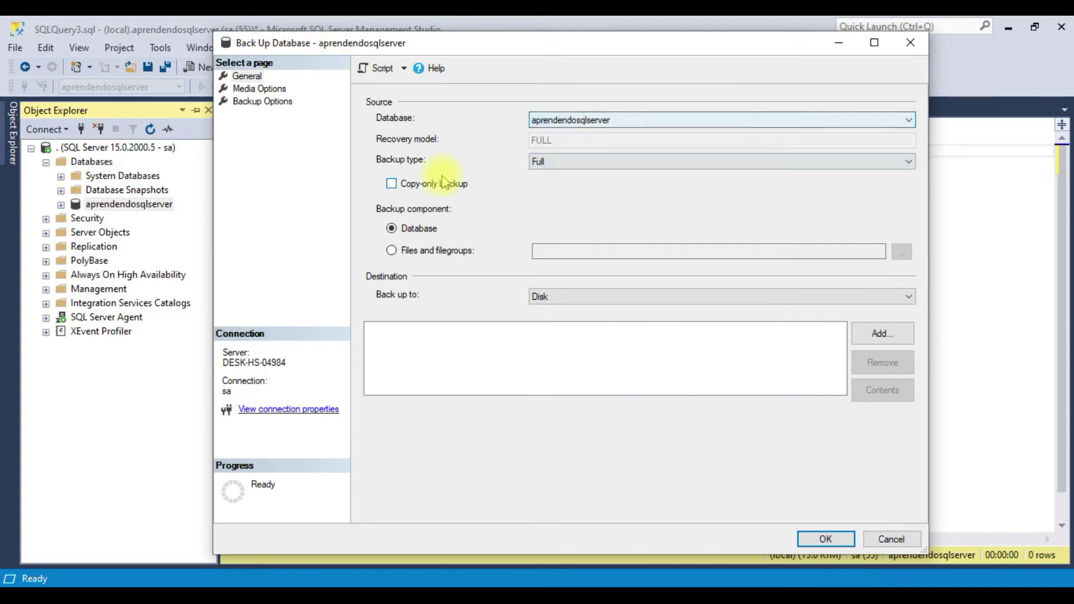
Keep the backup type as Full and browse to the E:\sqlserver\bkp folder for a new disk destination.
click(630, 163)
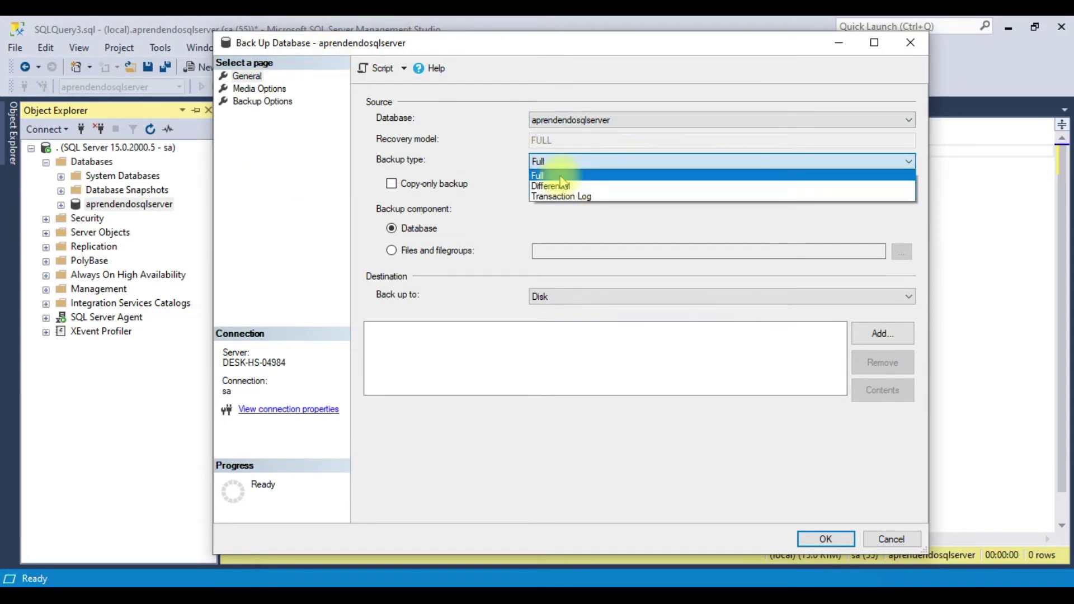
click(561, 177)
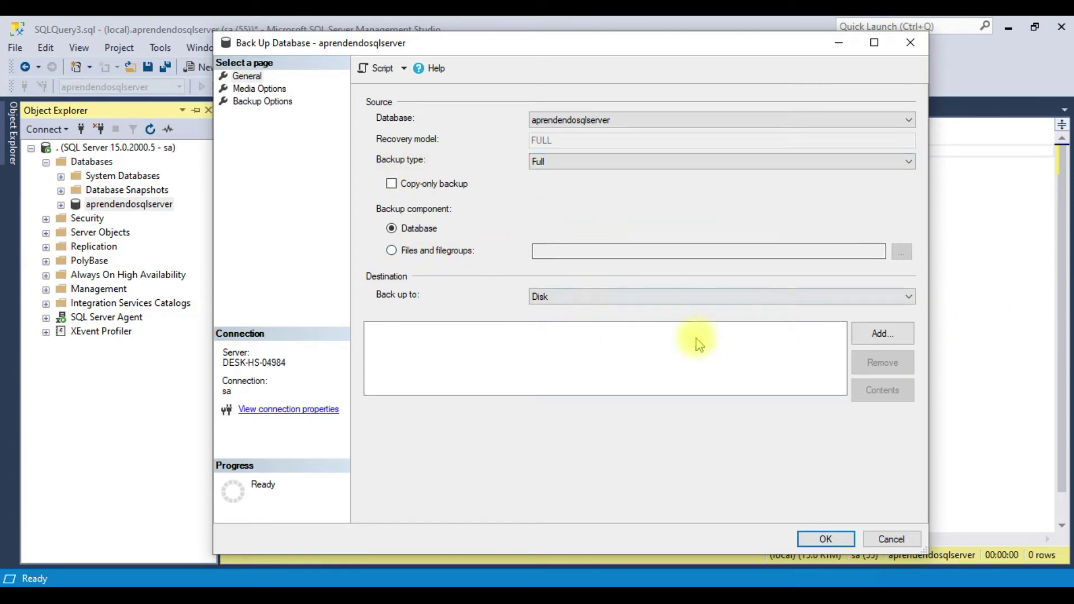
click(888, 340)
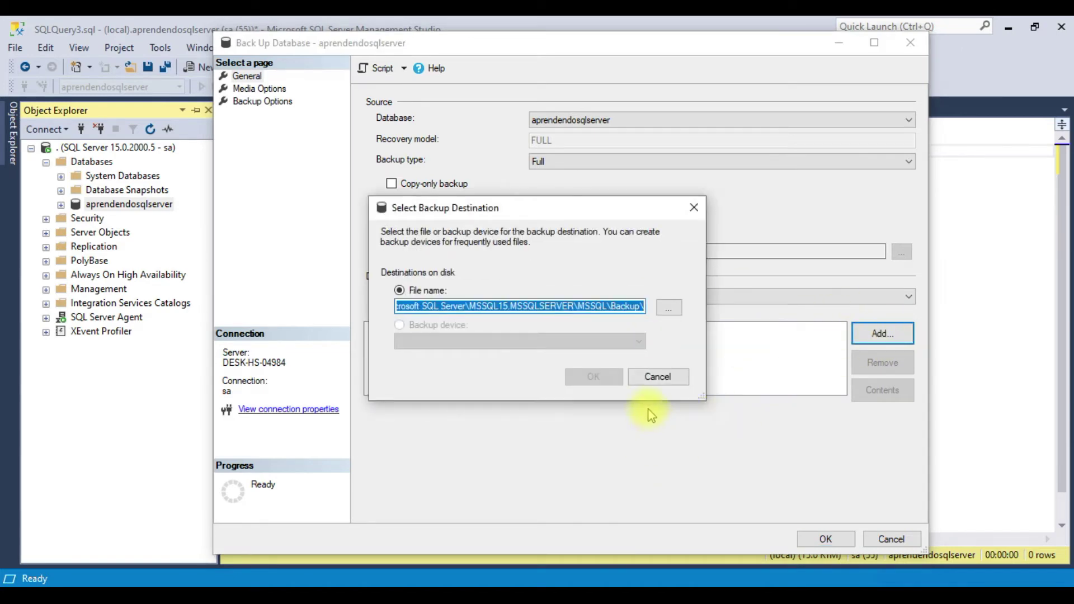
click(668, 307)
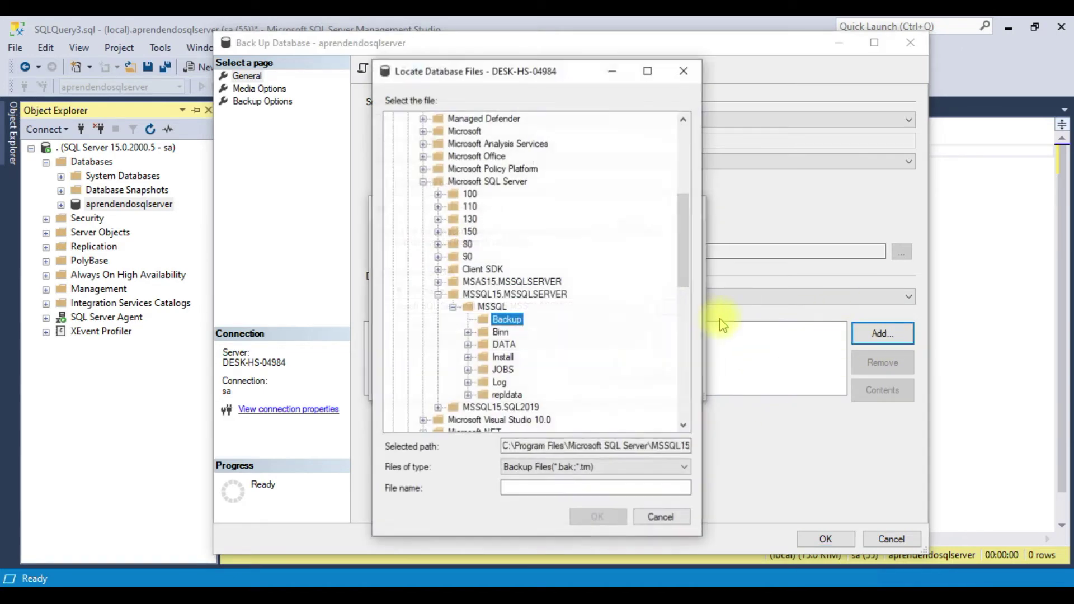
scroll(437, 199, up, 6)
click(392, 119)
click(421, 131)
double_click(422, 131)
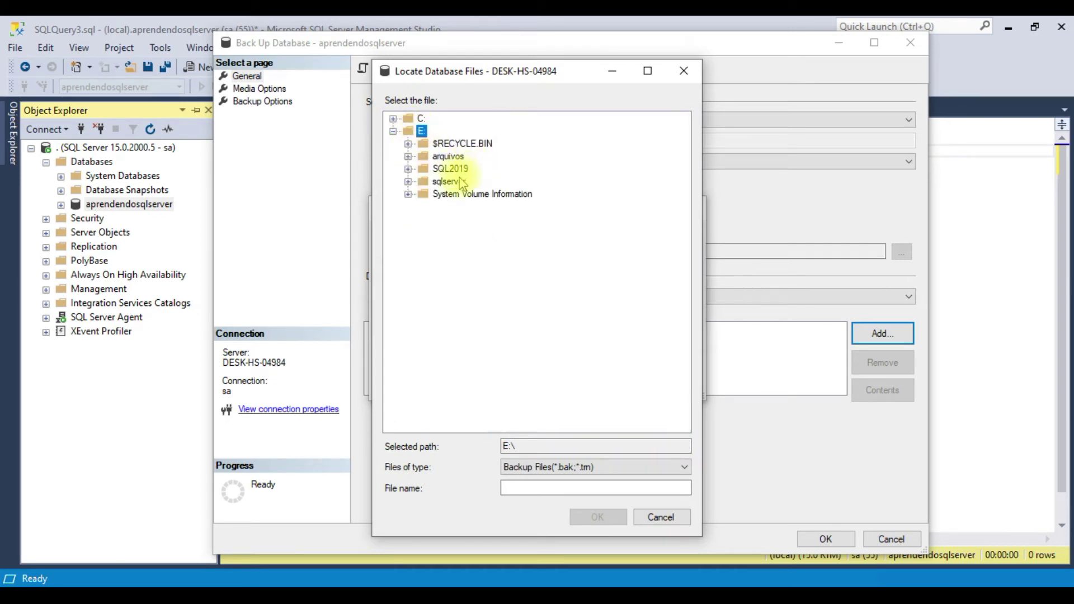
double_click(449, 181)
double_click(453, 194)
click(576, 490)
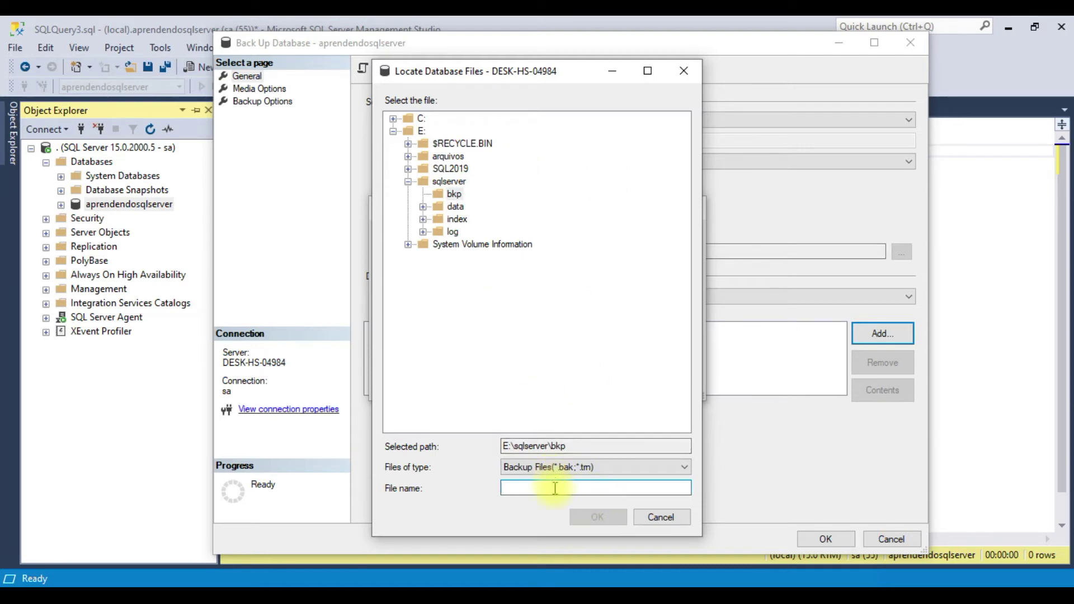
text(askdjasd)
key(BackSpace)
key(BackSpace)
key(BackSpace)
key(BackSpace)
key(BackSpace)
key(BackSpace)
key(BackSpace)
key(BackSpace)
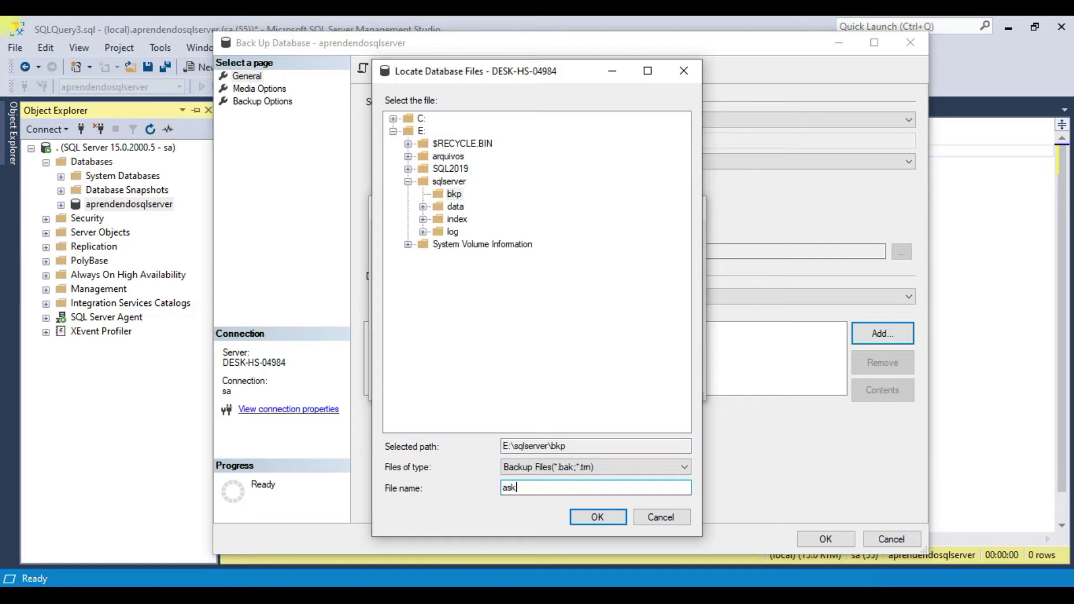
Name the backup file aprendendosqlserver_FULL.bak, re-entering its .bak extension.
text(aprendendosqlserver_FULL.bak)
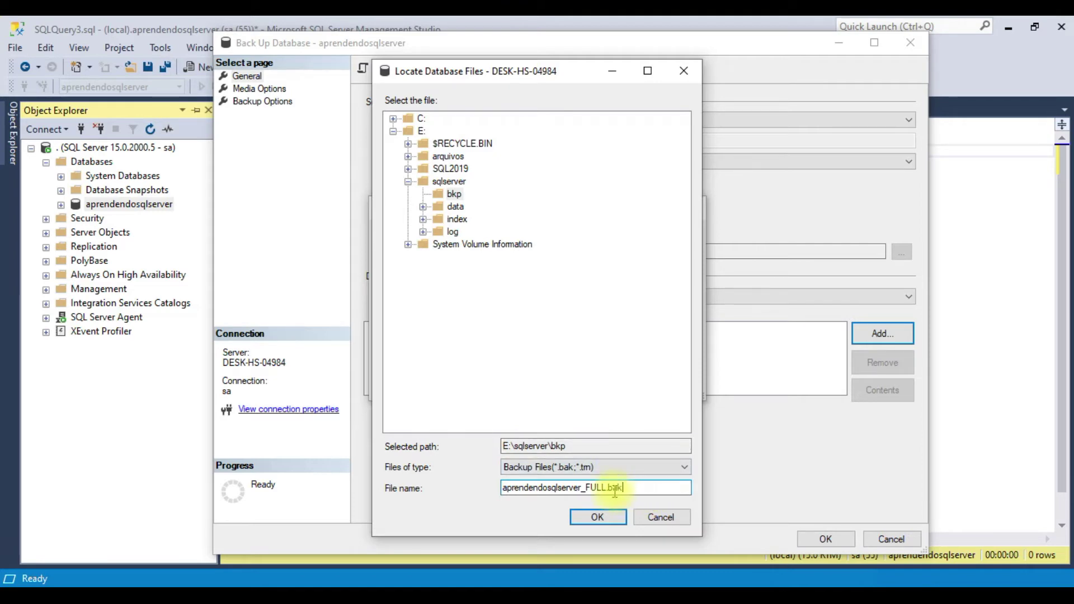
drag(607, 488, 658, 488)
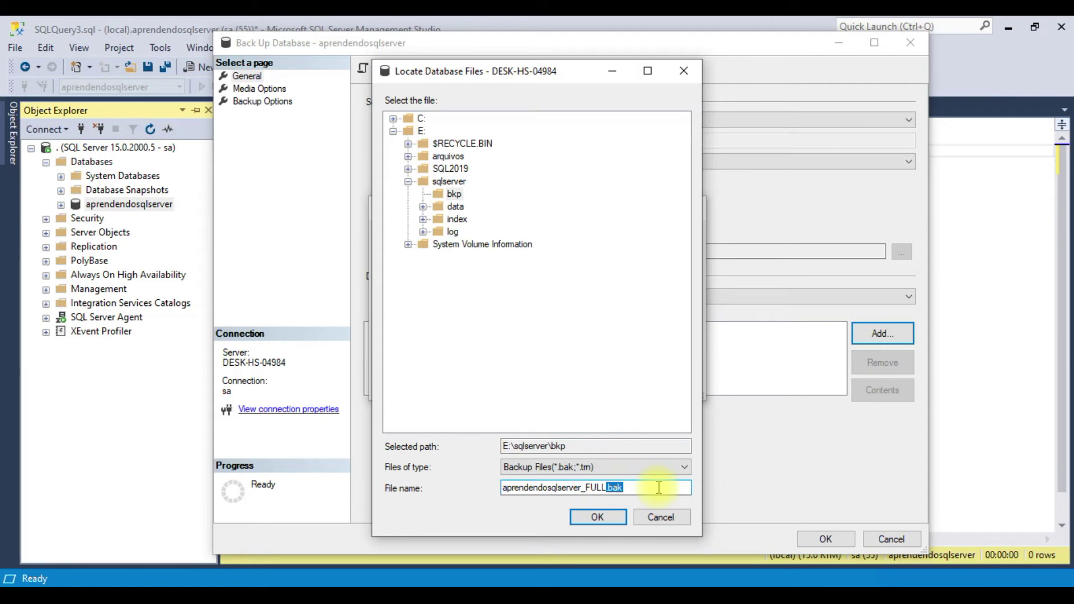
key(BackSpace)
text(.bak)
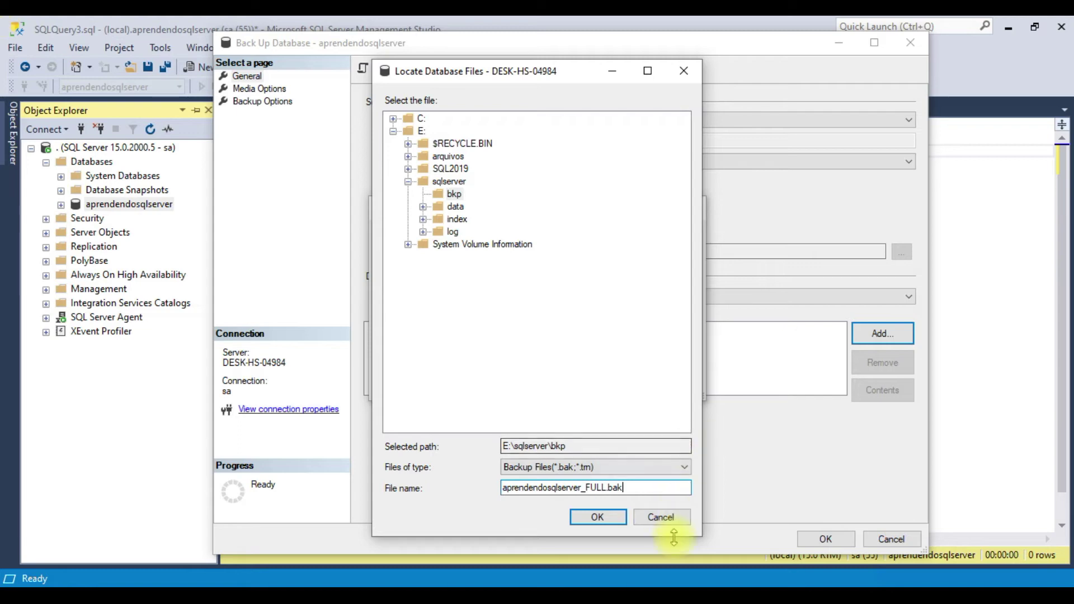
Examine the .bak extension in the backup file name.
key(shift+Left)
key(shift+Left)
key(shift+Left)
click(637, 489)
drag(608, 489, 623, 489)
click(635, 490)
key(shift+Left)
key(shift+Left)
key(shift+Left)
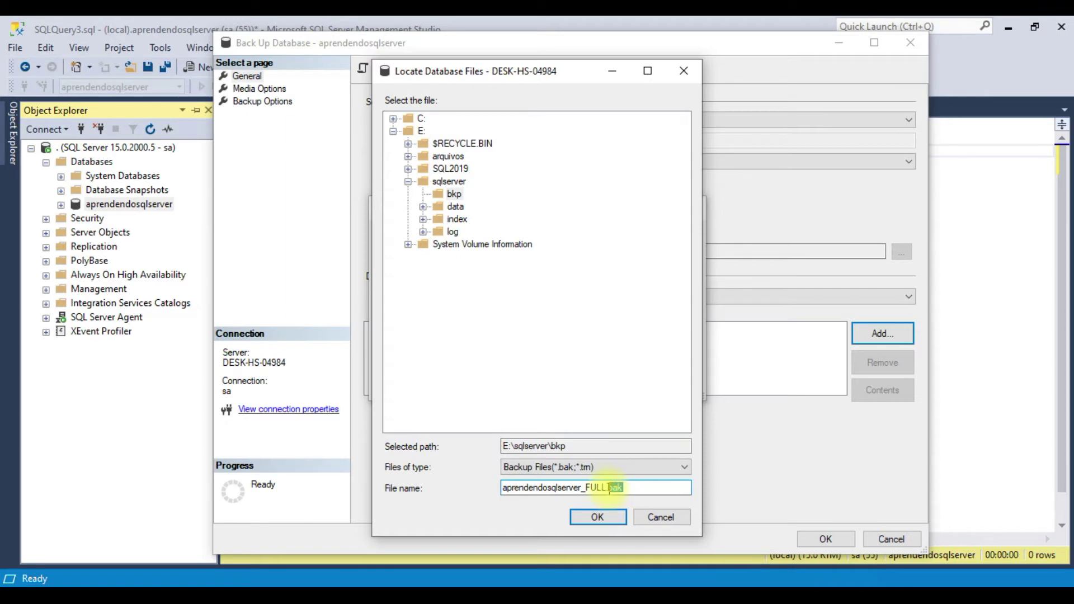
click(642, 488)
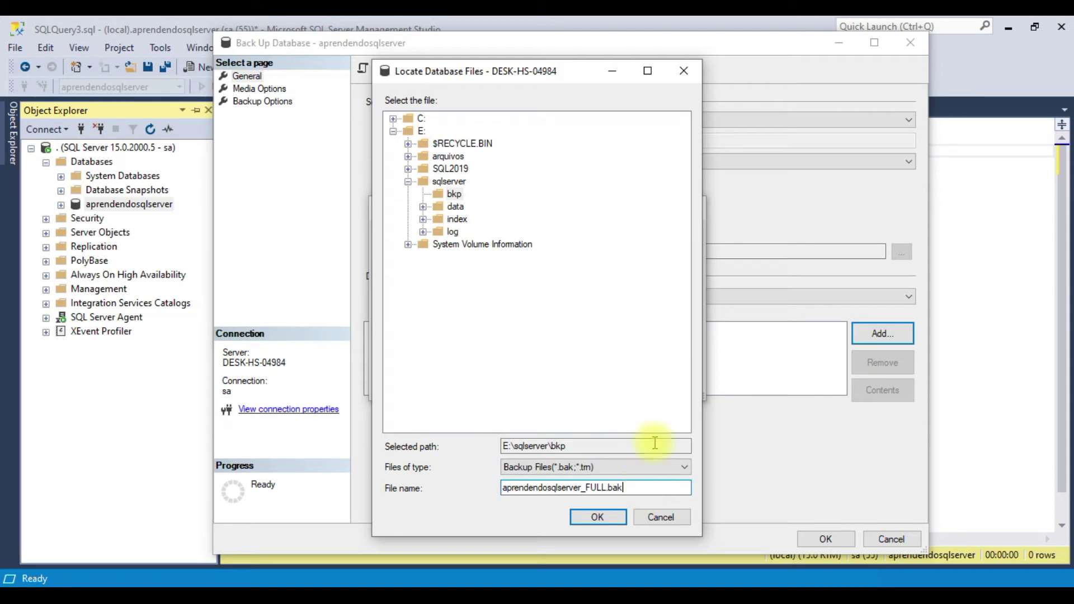
Accept the file location and add E:\sqlserver\bkp\aprendendosqlserver_FULL.bak as the backup destination.
drag(568, 79, 607, 70)
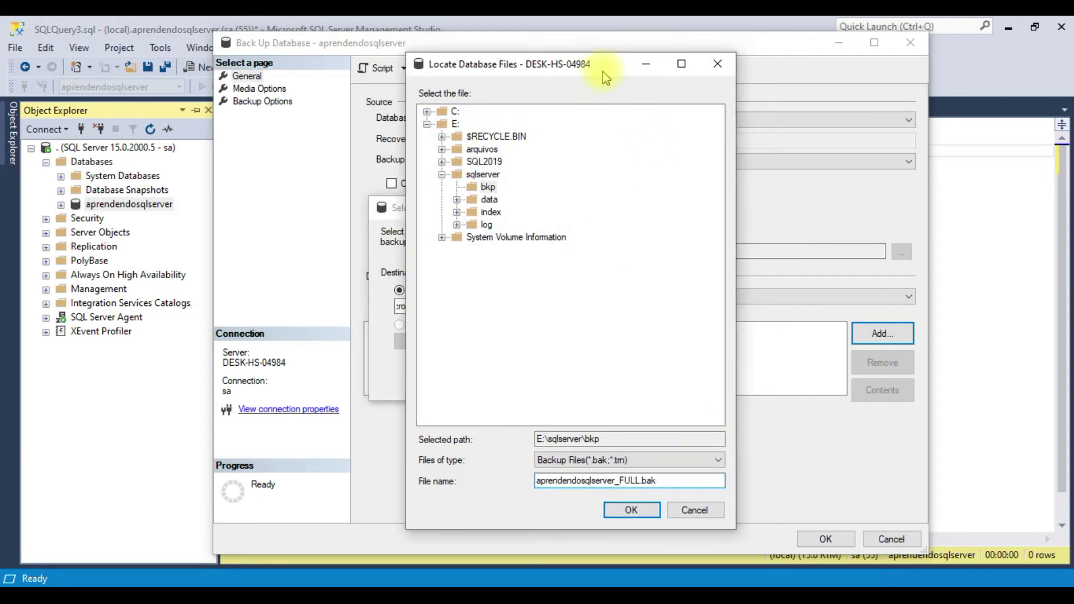
click(637, 507)
click(603, 370)
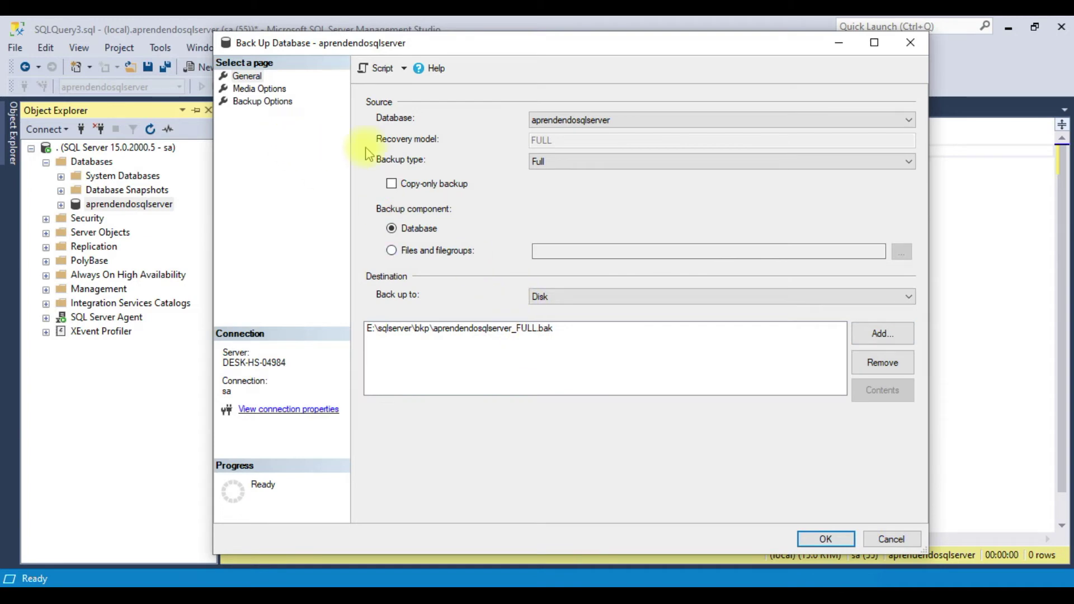
In the media options, try overwriting all existing backup sets, then return to Append to the existing backup set.
click(267, 90)
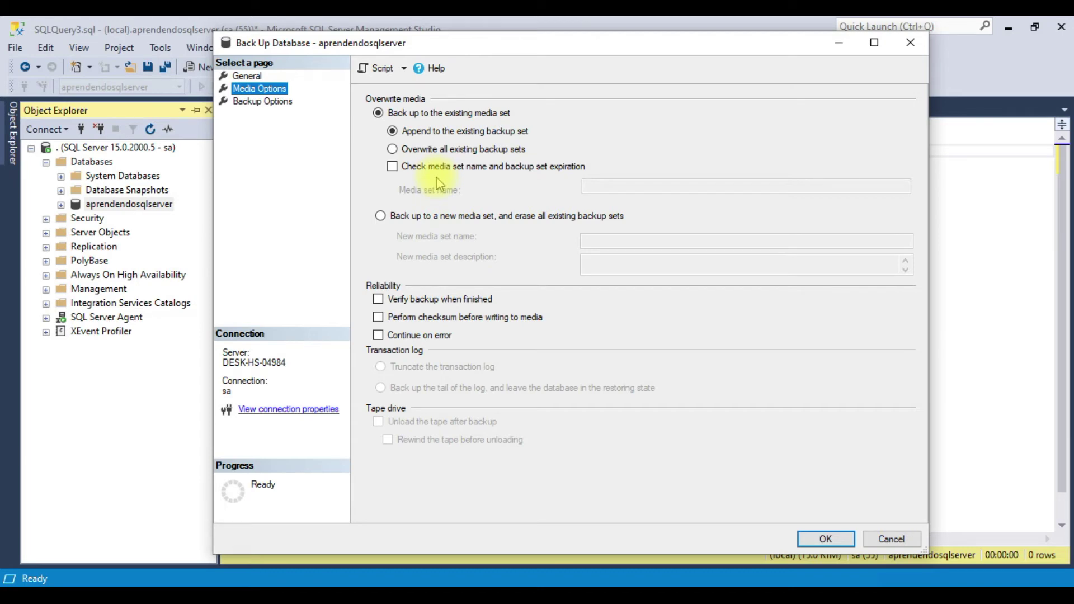
click(462, 149)
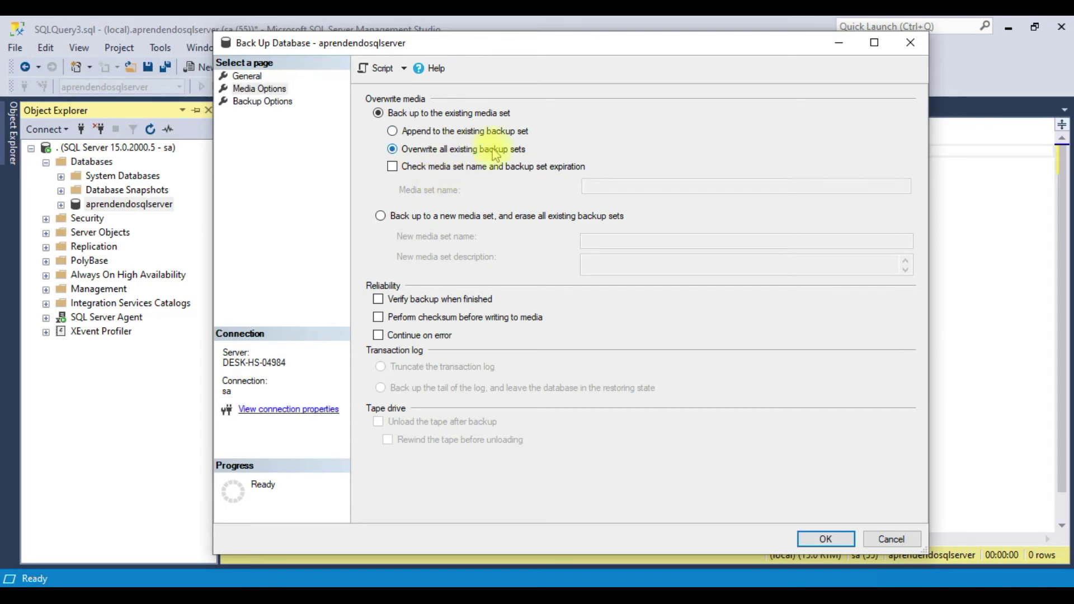
click(263, 102)
click(271, 89)
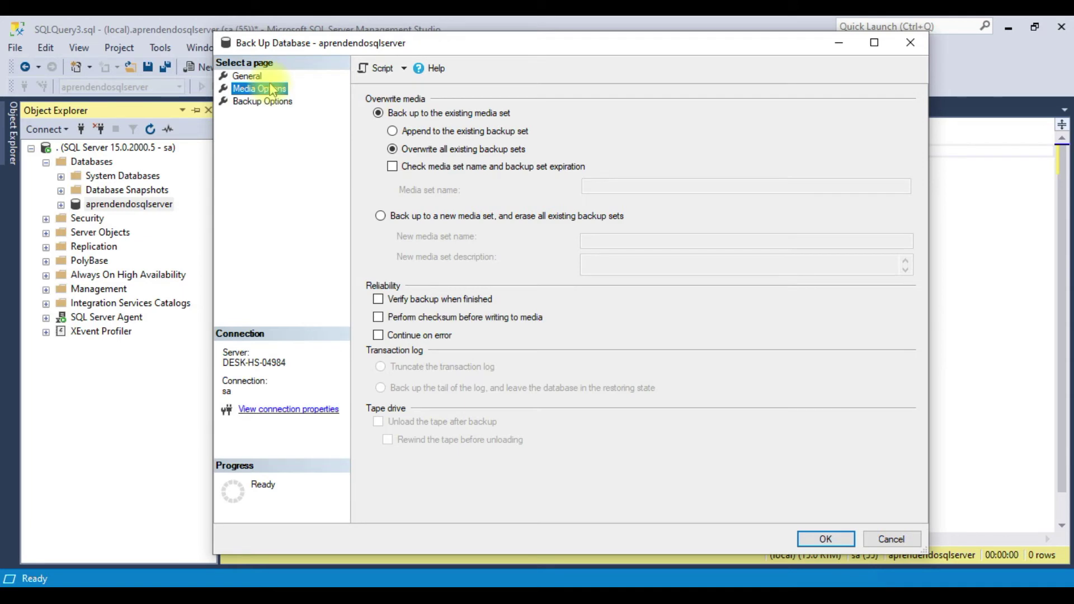
click(425, 150)
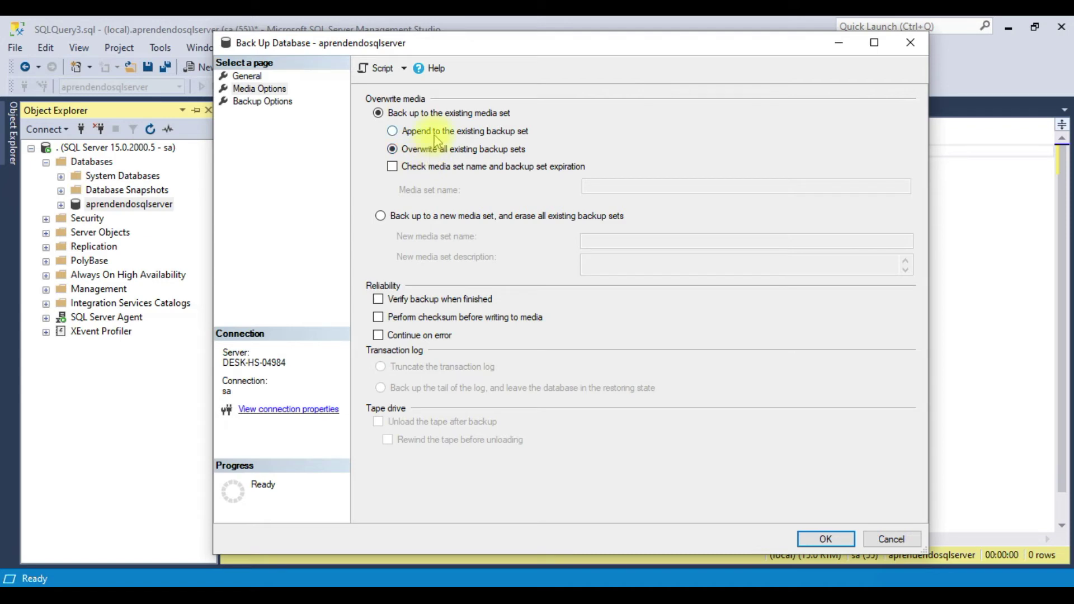
click(435, 136)
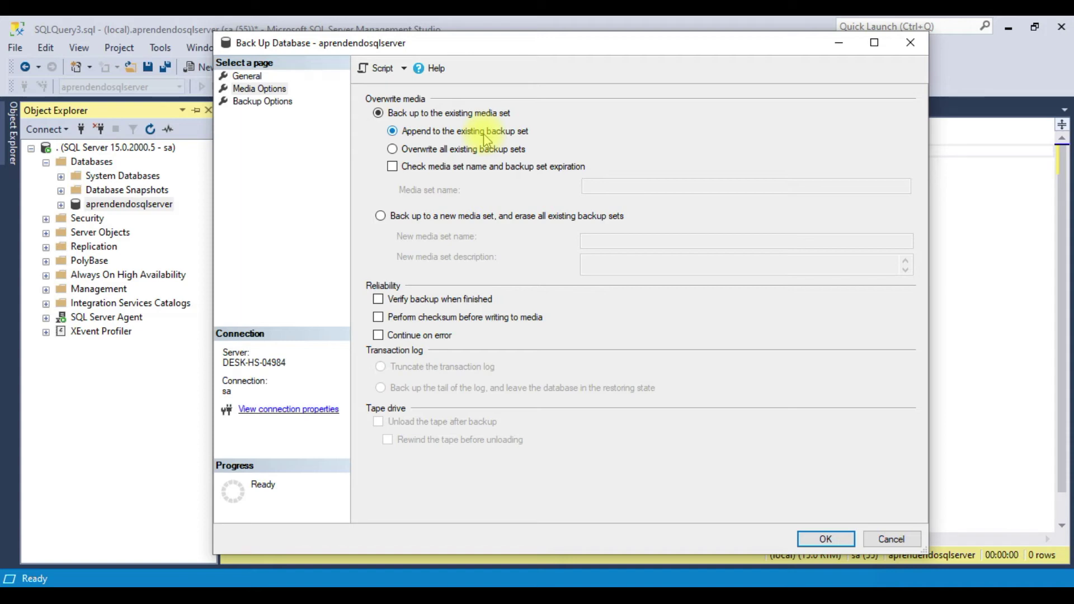
click(506, 150)
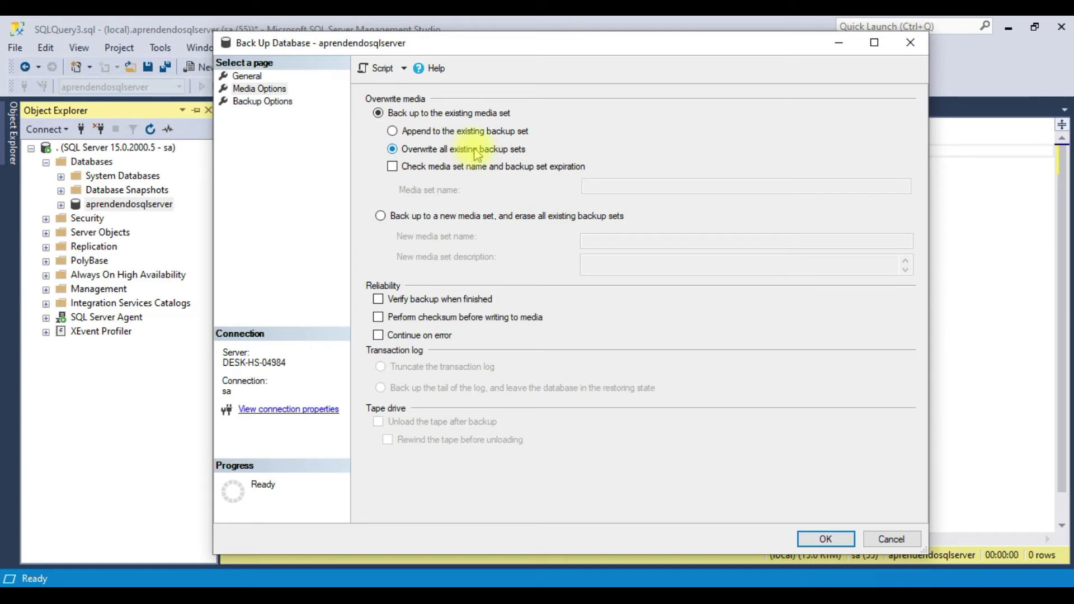
click(503, 134)
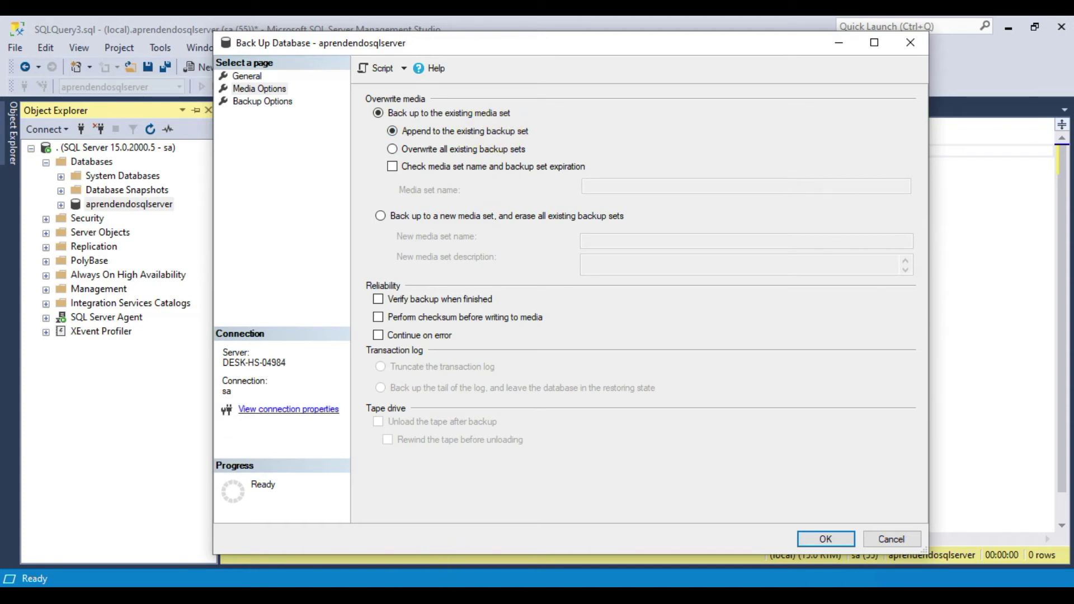
Open the E:\sqlserver\bkp folder in File Explorer and move its window aside.
key(super+e)
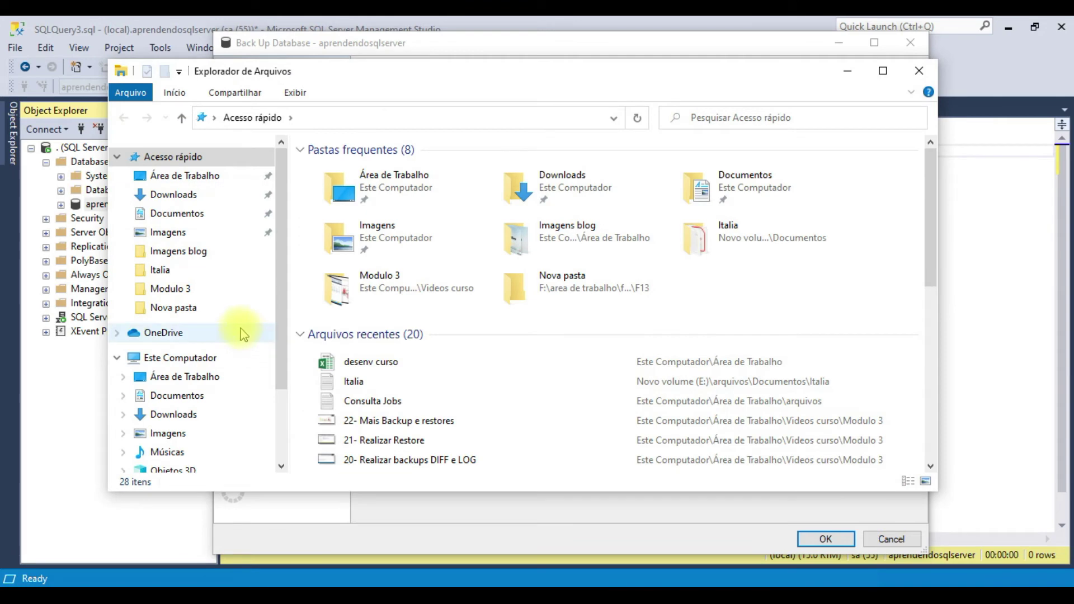
click(178, 358)
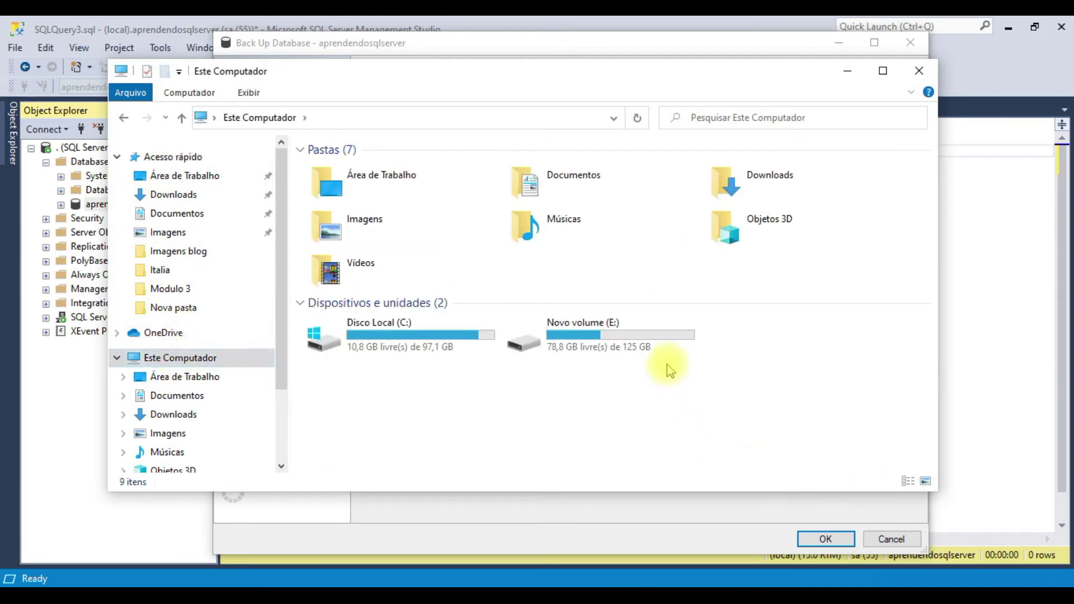
double_click(662, 352)
double_click(339, 201)
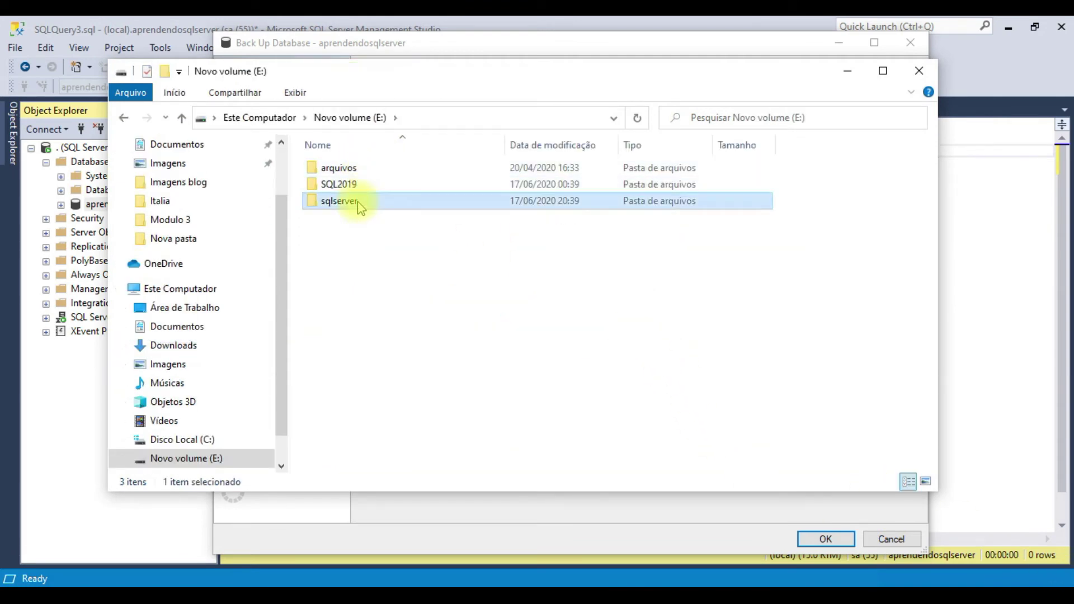
click(333, 170)
double_click(333, 170)
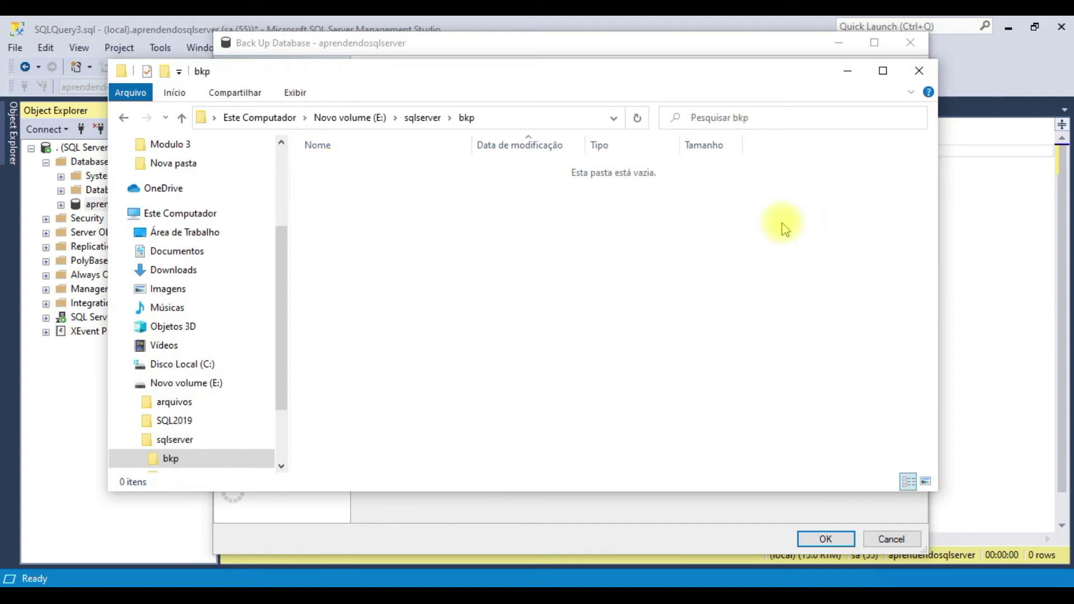
drag(671, 77, 743, 242)
Return to the Back Up Database dialog, review its option pages, and select the aprendendosqlserver_FULL.bak destination.
click(685, 129)
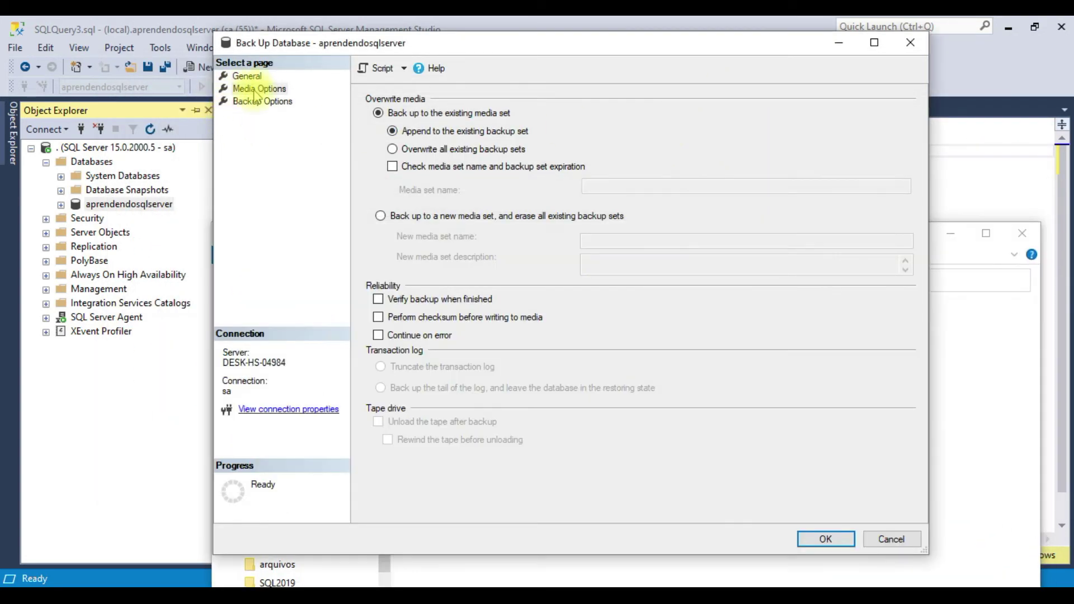
click(246, 76)
click(260, 99)
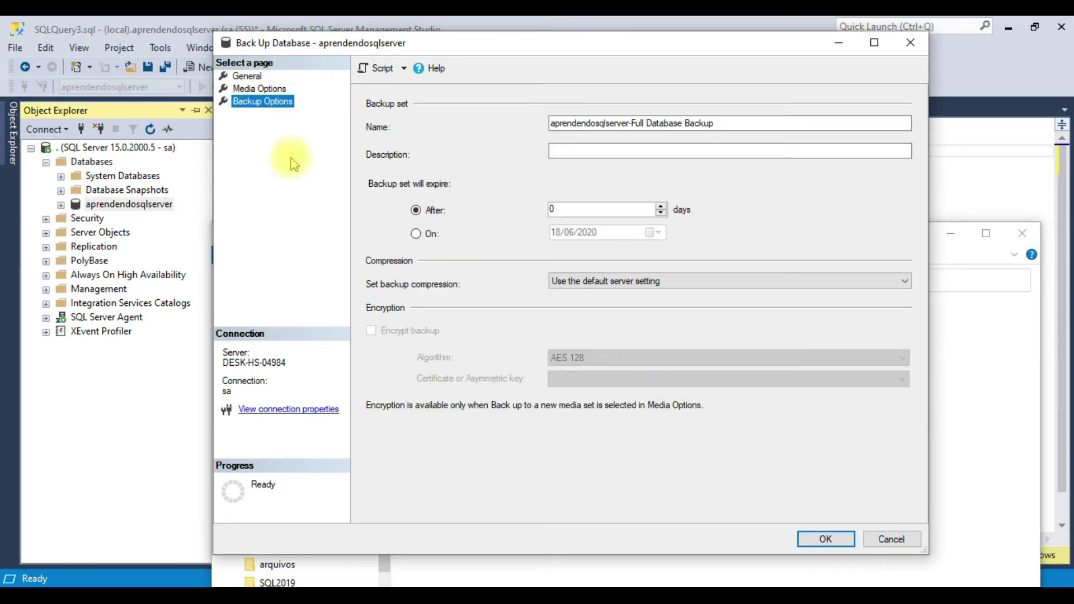
click(260, 89)
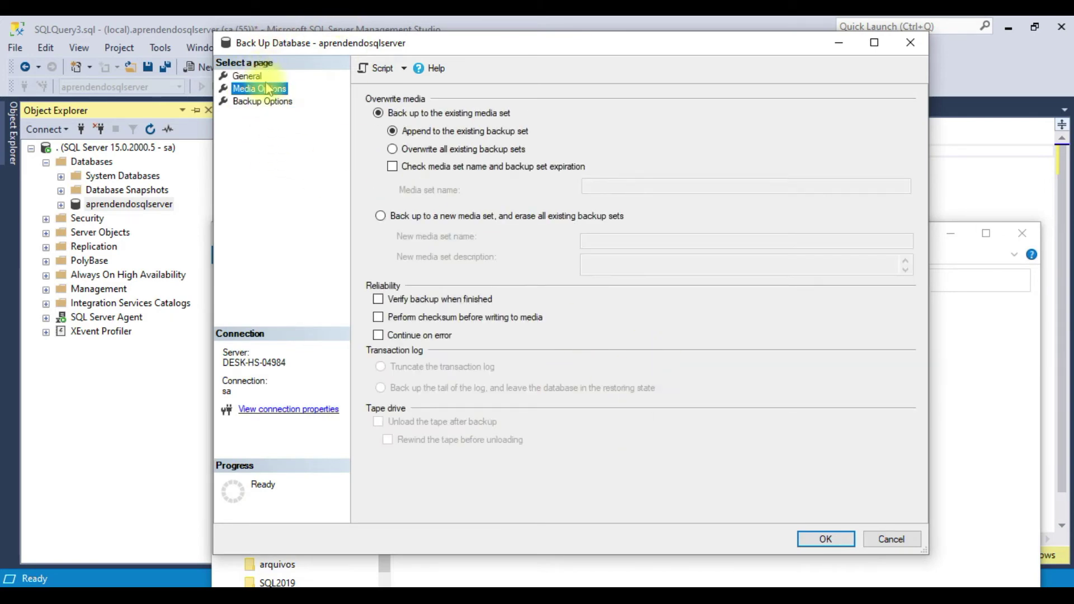
click(246, 76)
click(549, 329)
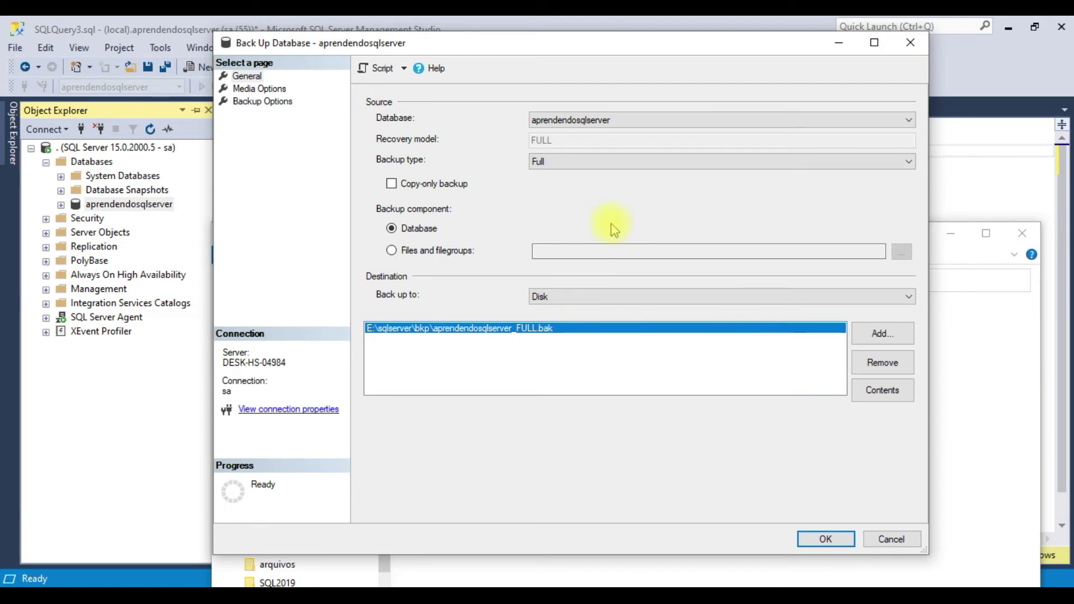
Arrange the Back Up Database dialog and the bkp folder window so the destination path and folder can be compared.
drag(538, 50, 459, 31)
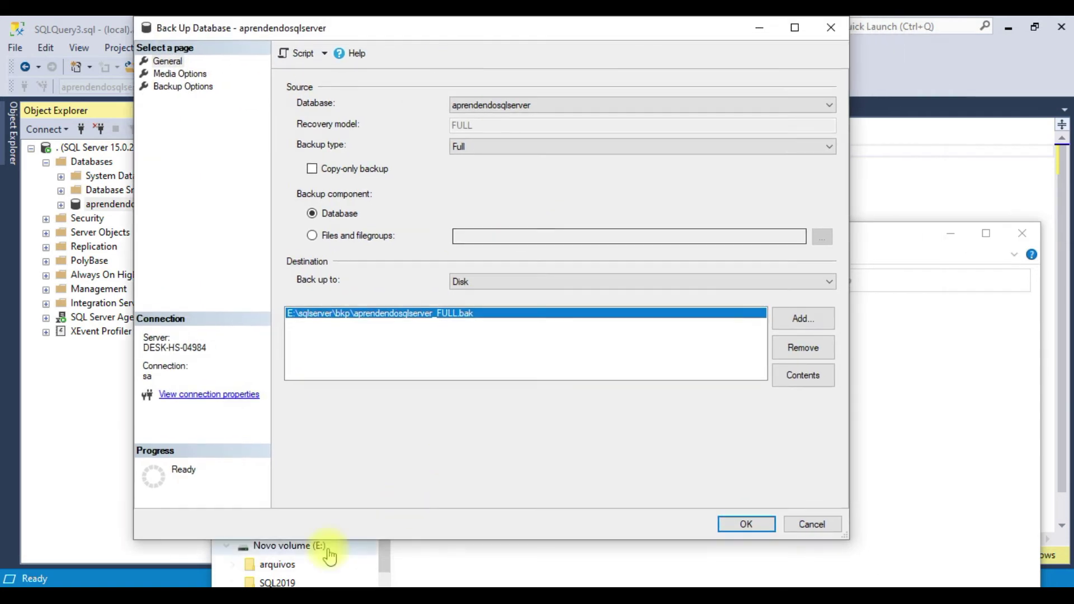
click(486, 565)
drag(601, 238, 613, 337)
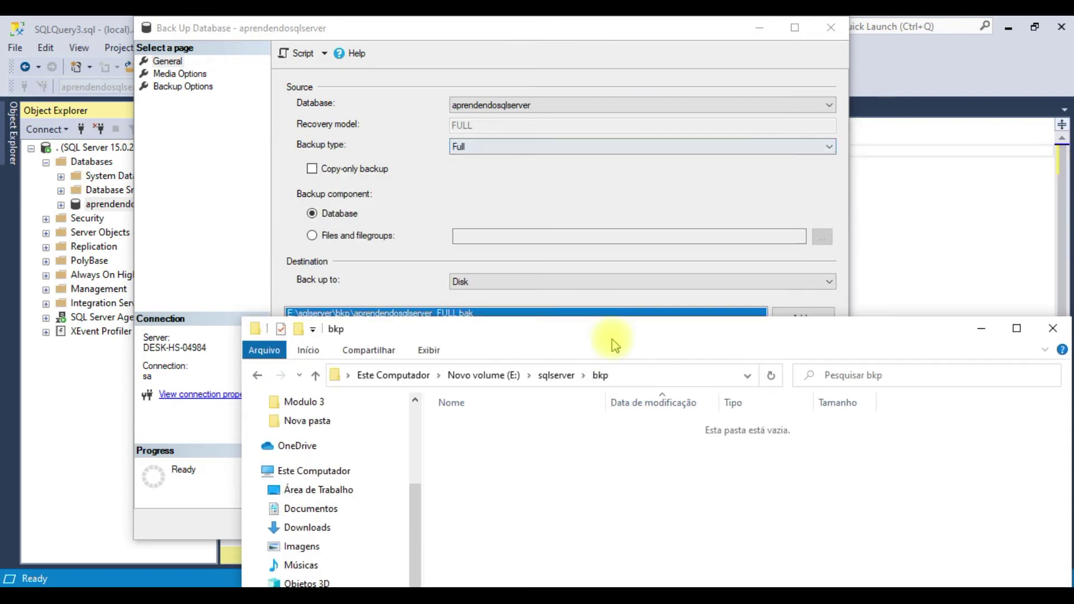
mouse_move(490, 336)
mouse_down()
mouse_move(489, 358)
mouse_move(487, 341)
mouse_up()
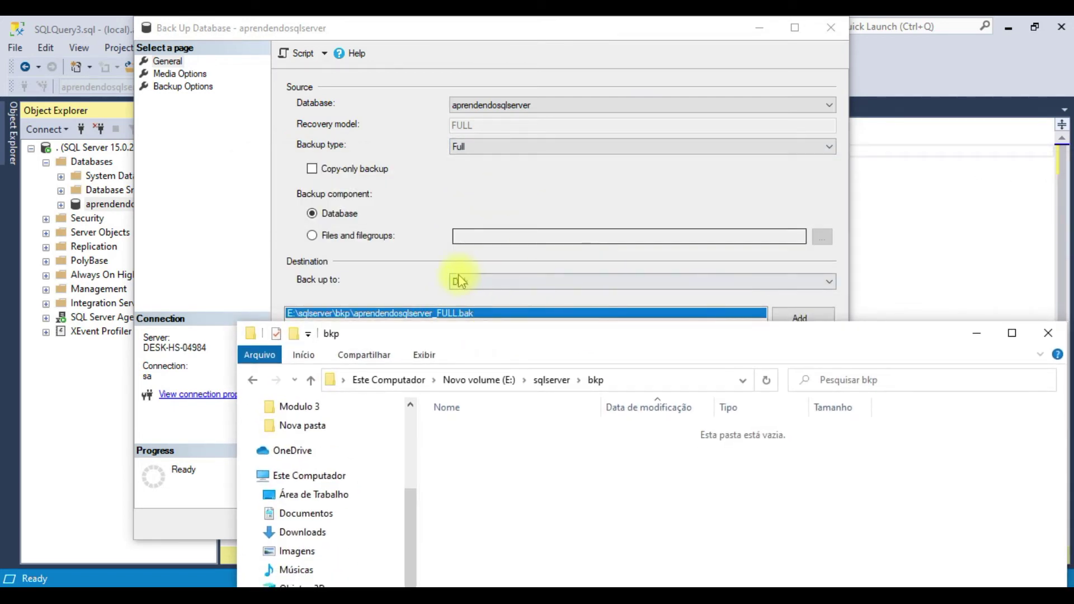
Check the backup's overwrite media settings and bring the bkp folder window forward to examine its contents.
click(180, 74)
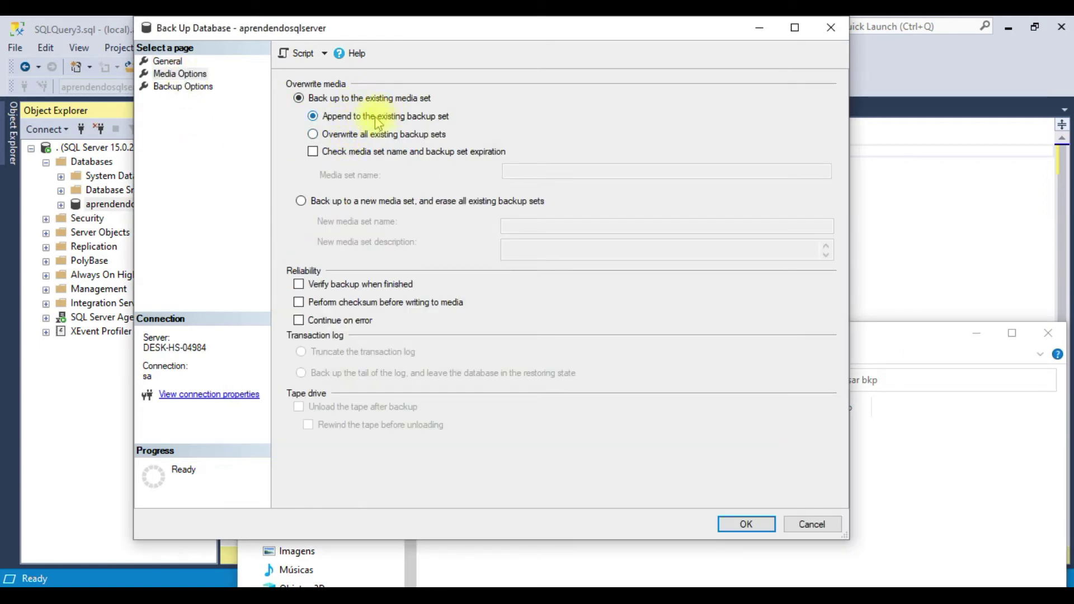
drag(920, 334, 857, 190)
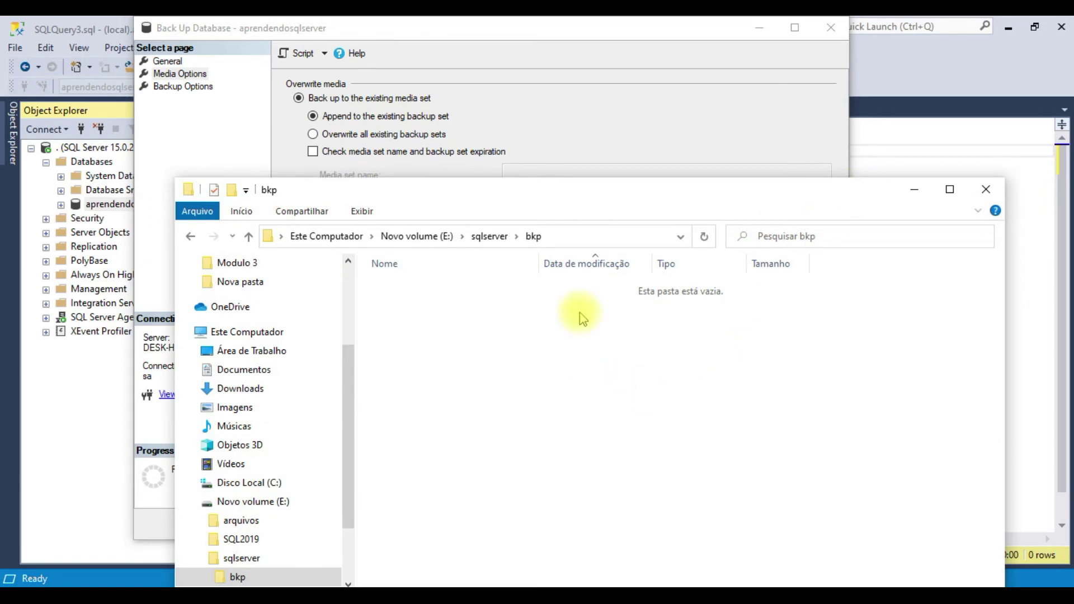
drag(414, 292, 803, 335)
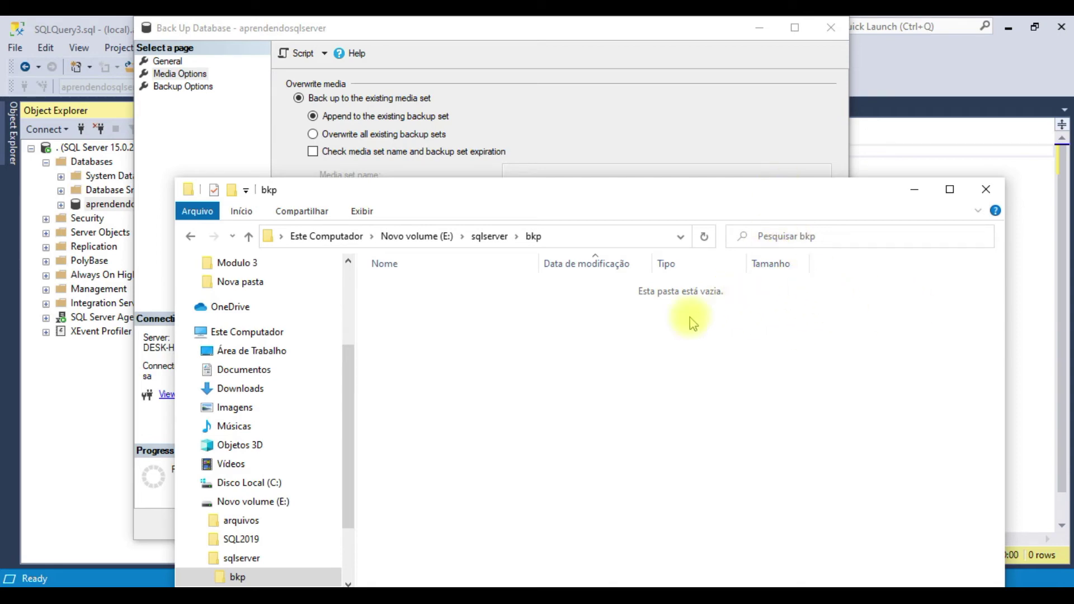
Set the backup's media option to overwrite all existing backup sets and shift the Back Up Database dialog slightly.
drag(384, 286, 941, 323)
click(408, 137)
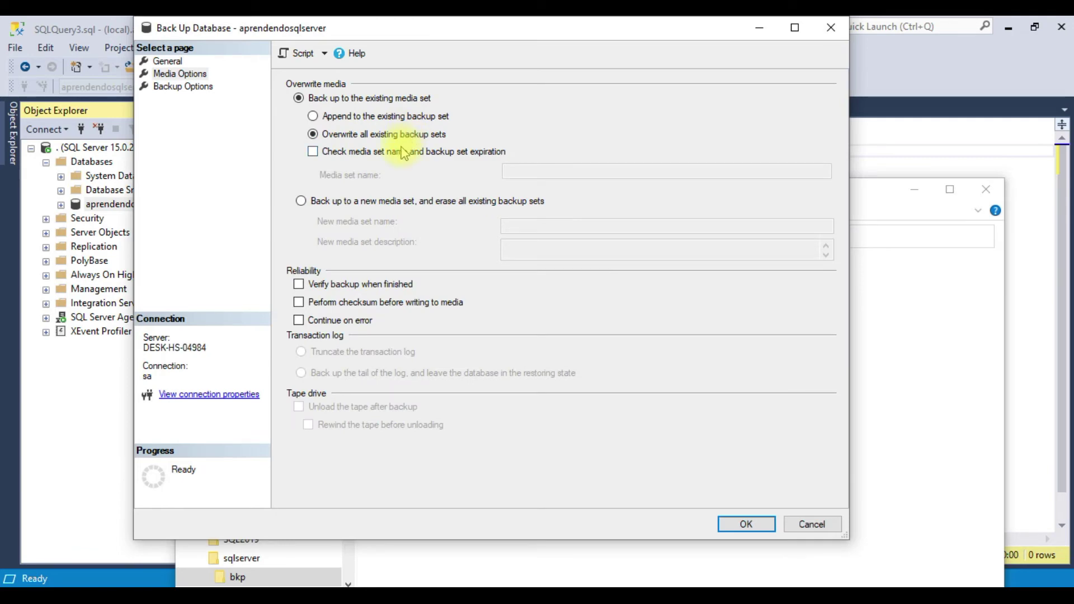
mouse_move(660, 41)
mouse_down()
mouse_move(678, 34)
mouse_move(675, 51)
mouse_up()
Examine the bkp folder's contents against the overwrite media option, and minimize the folder window.
drag(888, 202, 874, 148)
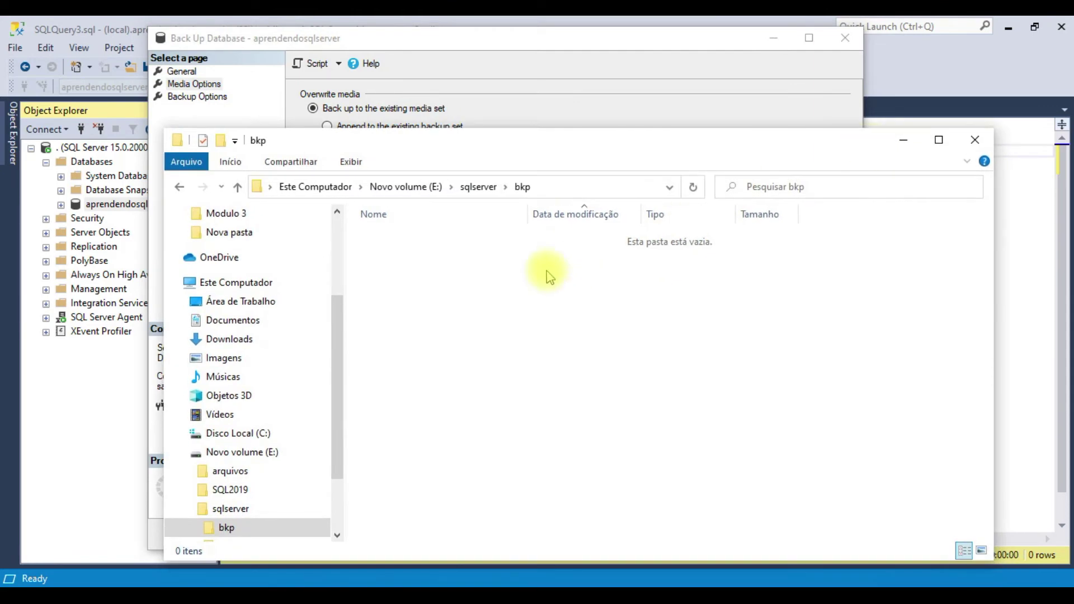
drag(387, 234, 809, 294)
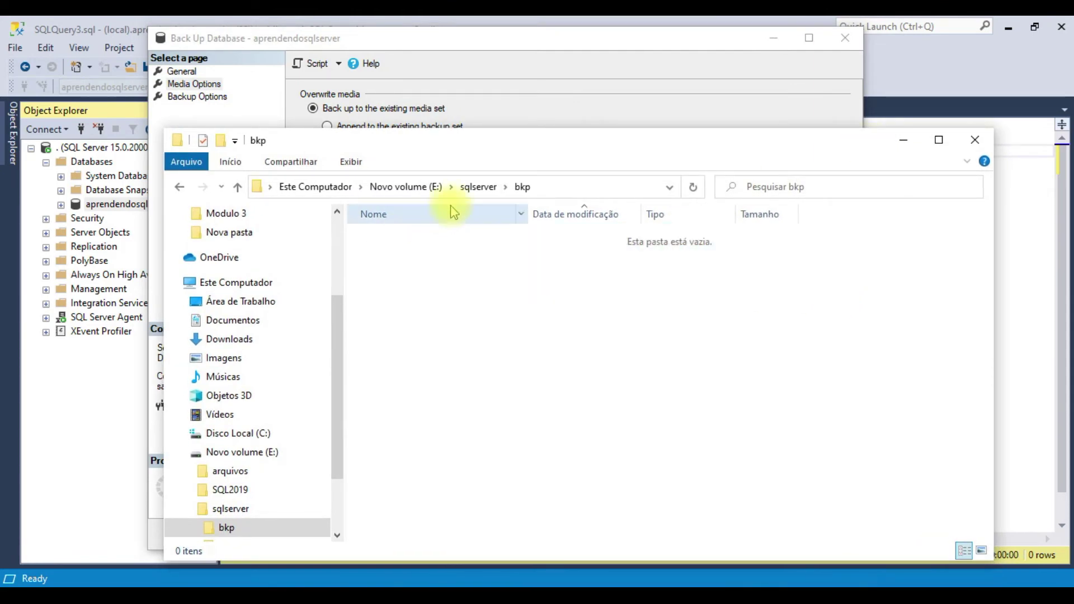
drag(480, 146, 502, 232)
click(385, 145)
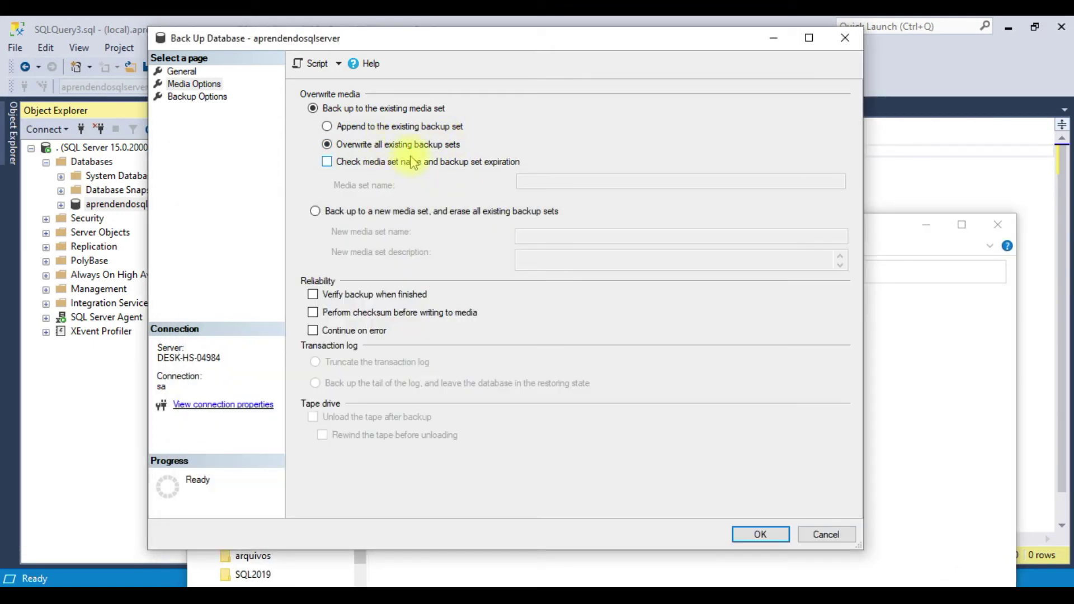
drag(887, 233, 898, 120)
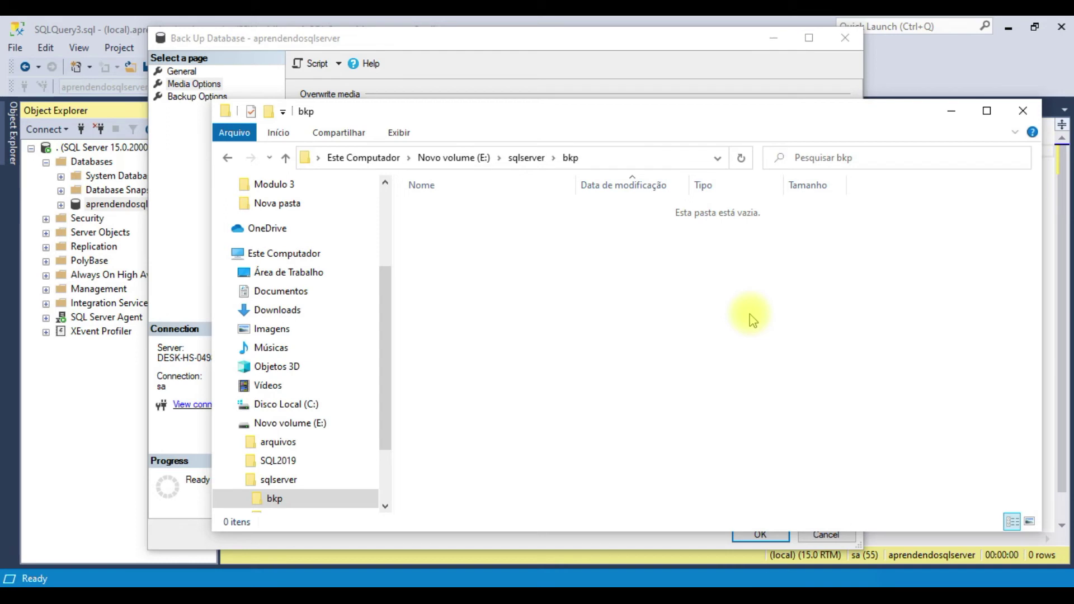
click(951, 110)
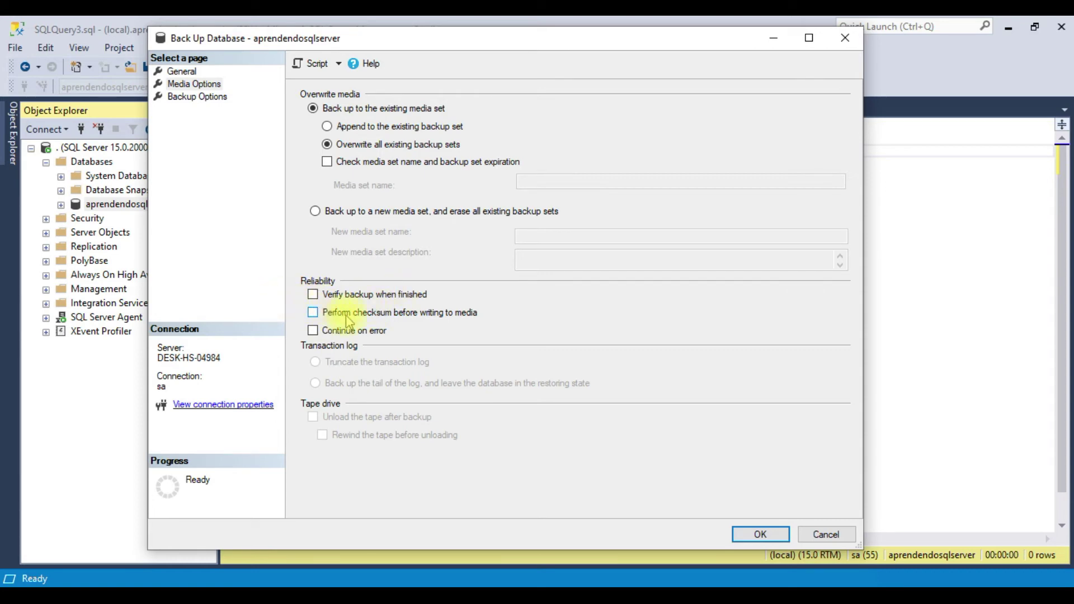
Review the backup options and general settings, script the backup to a new query window, and bring that query forward.
click(196, 97)
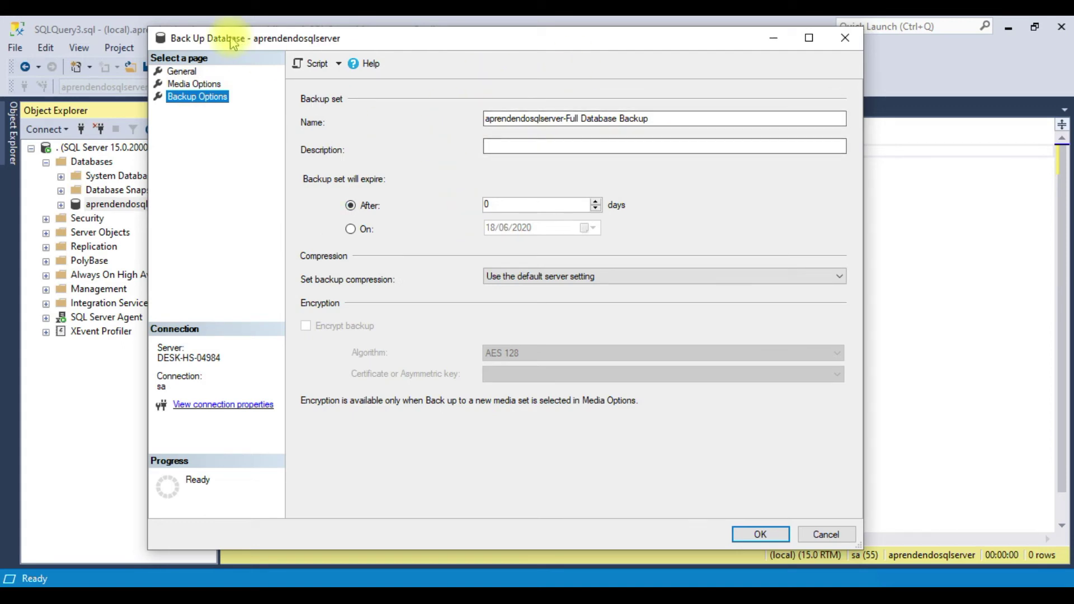
click(182, 71)
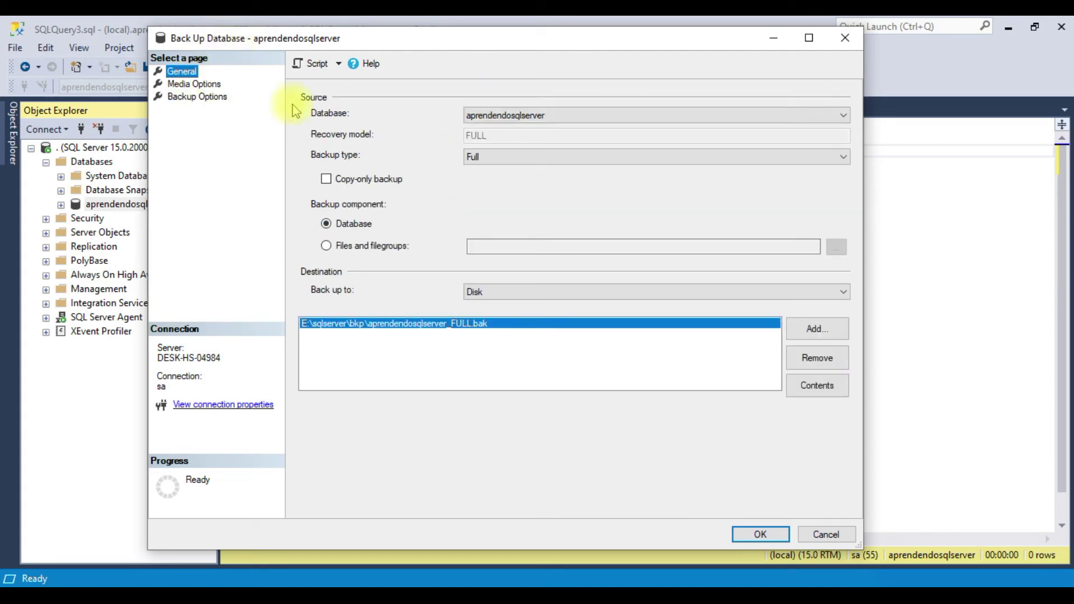
click(338, 64)
click(337, 87)
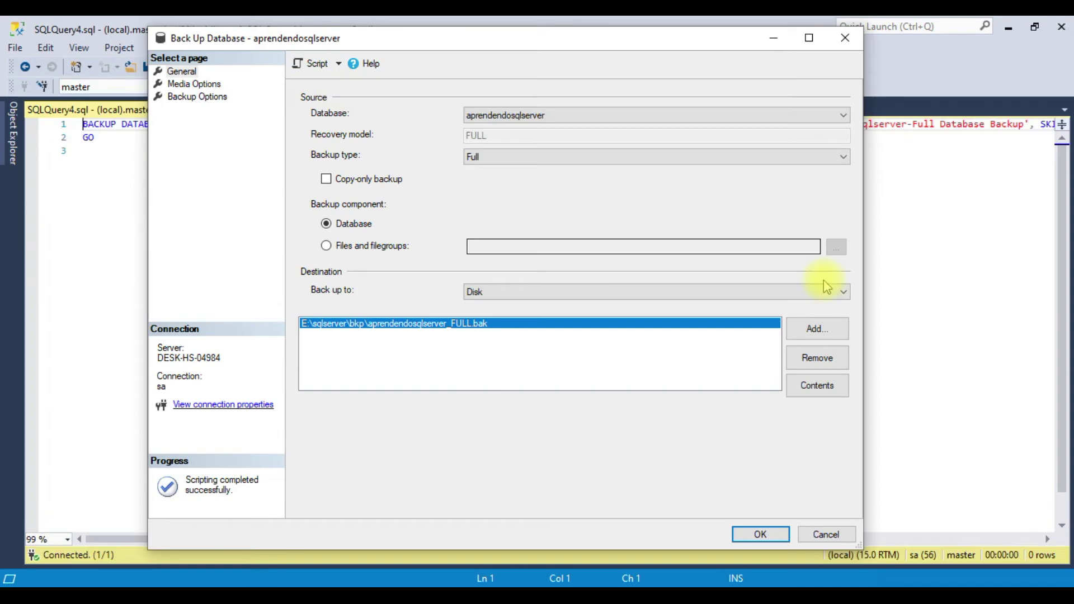
click(968, 278)
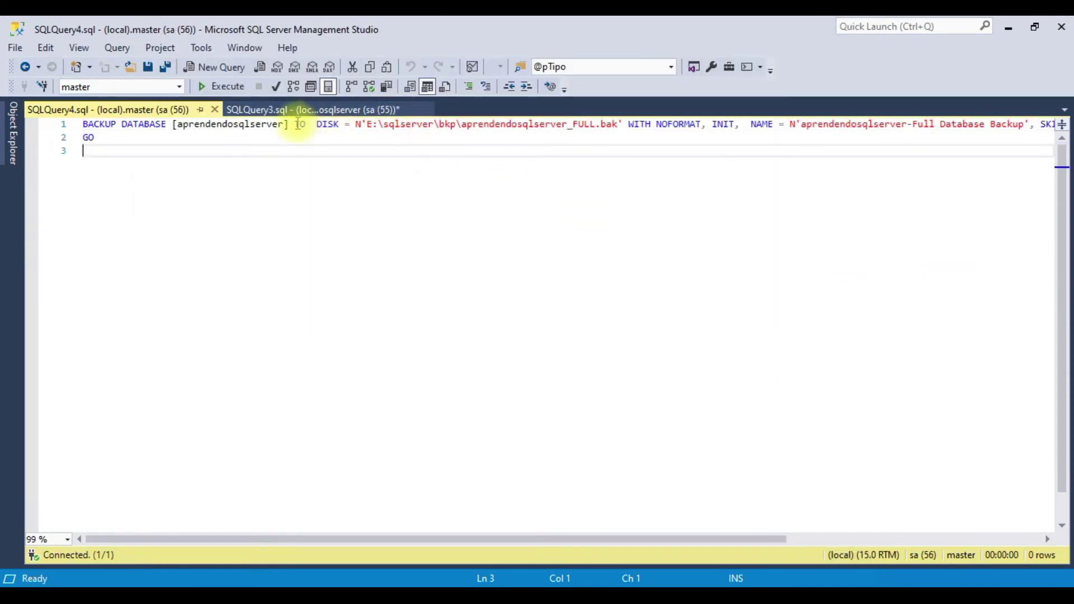
Move the WITH clause of the BACKUP DATABASE script onto its own line and add two blank lines above the statement.
click(631, 124)
key(Return)
key(Return)
click(84, 122)
key(Return)
key(Return)
click(140, 163)
key(Delete)
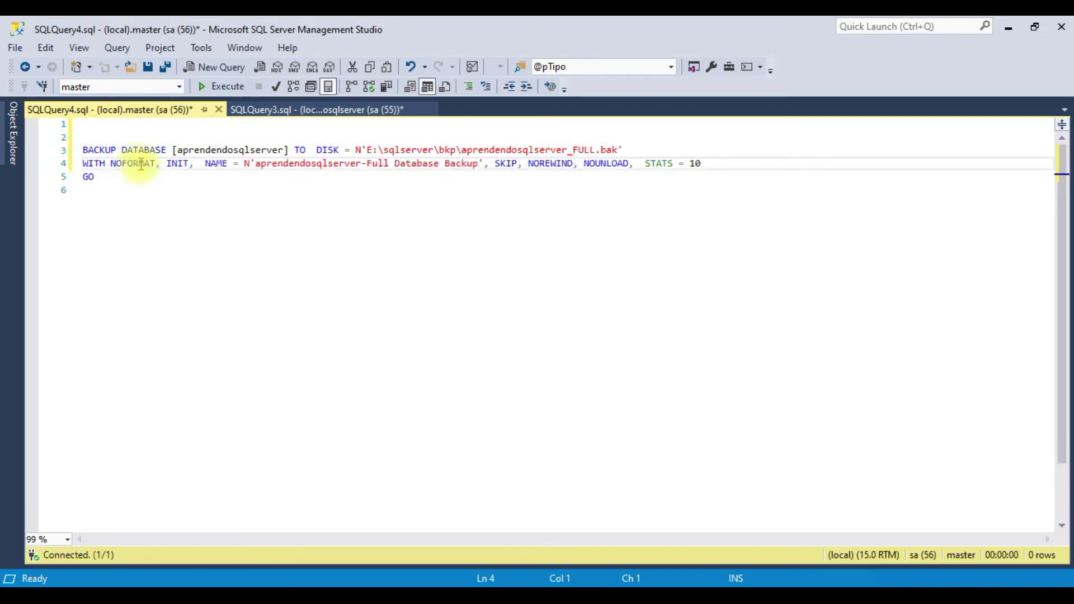
Break the WITH clause so that NOFORMAT, INIT, NAME and the remaining options beginning with SKIP start on separate lines.
click(111, 163)
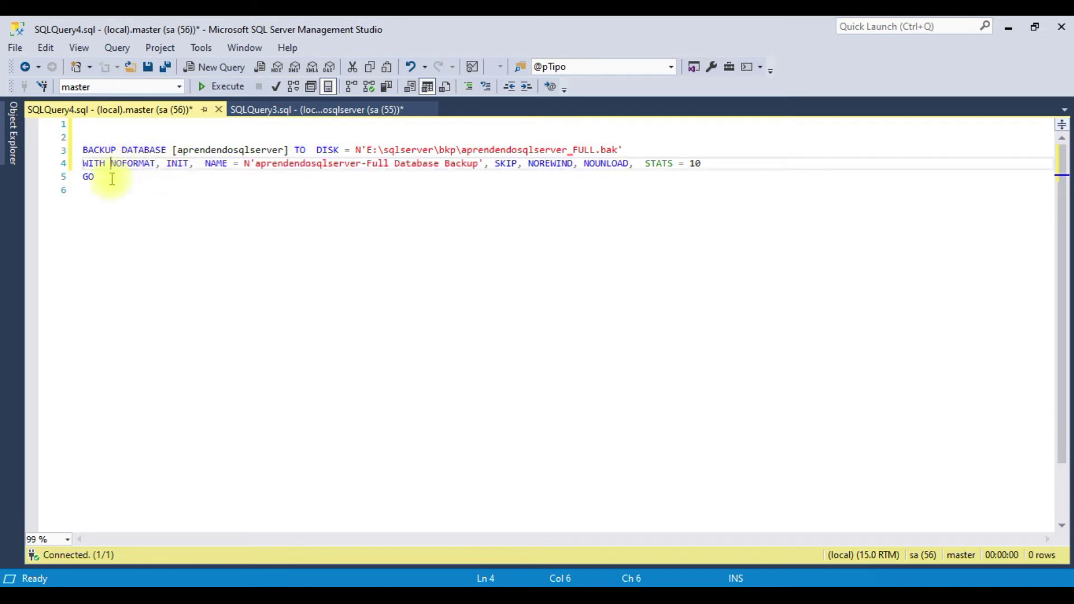
key(Return)
key(Return)
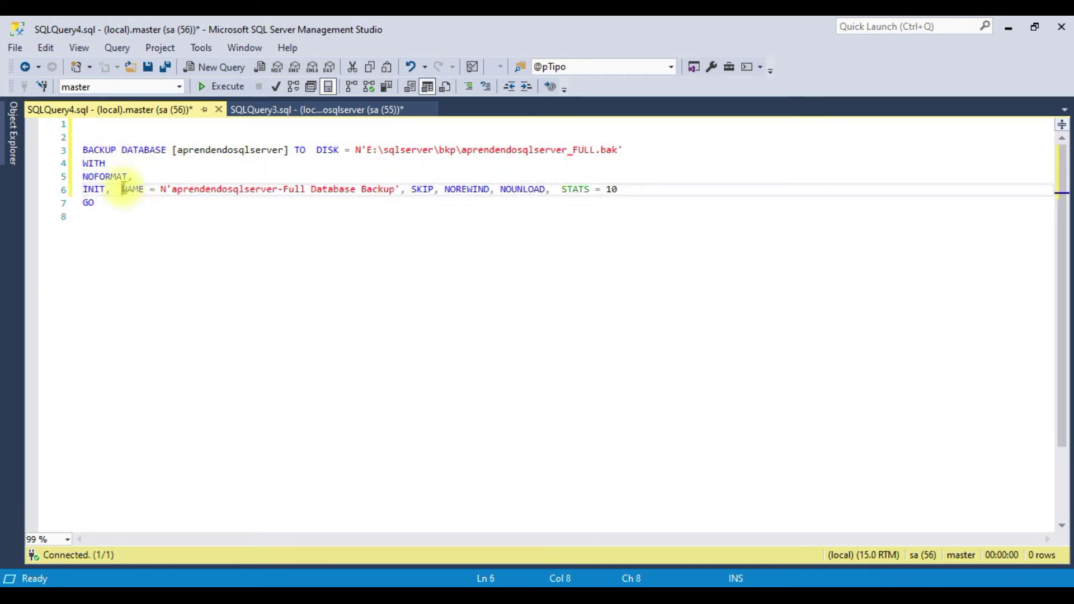
key(Return)
key(Return)
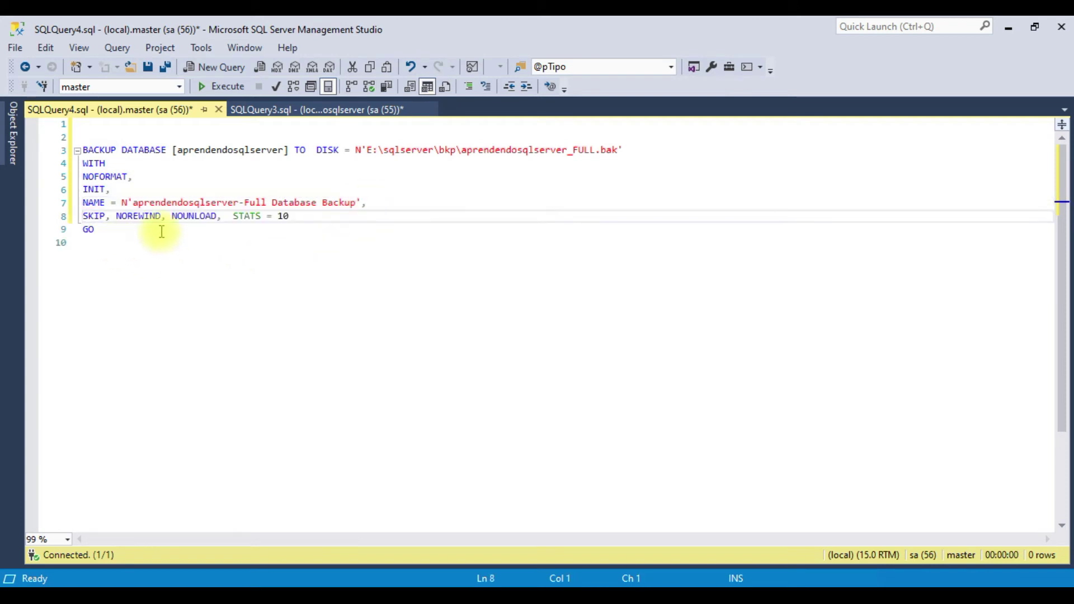
Reduce the script's options to WITH INIT, deleting NOFORMAT, NAME, SKIP, NOREWIND, NOUNLOAD, STATS and GO, and add blank lines above it.
drag(102, 233, 82, 217)
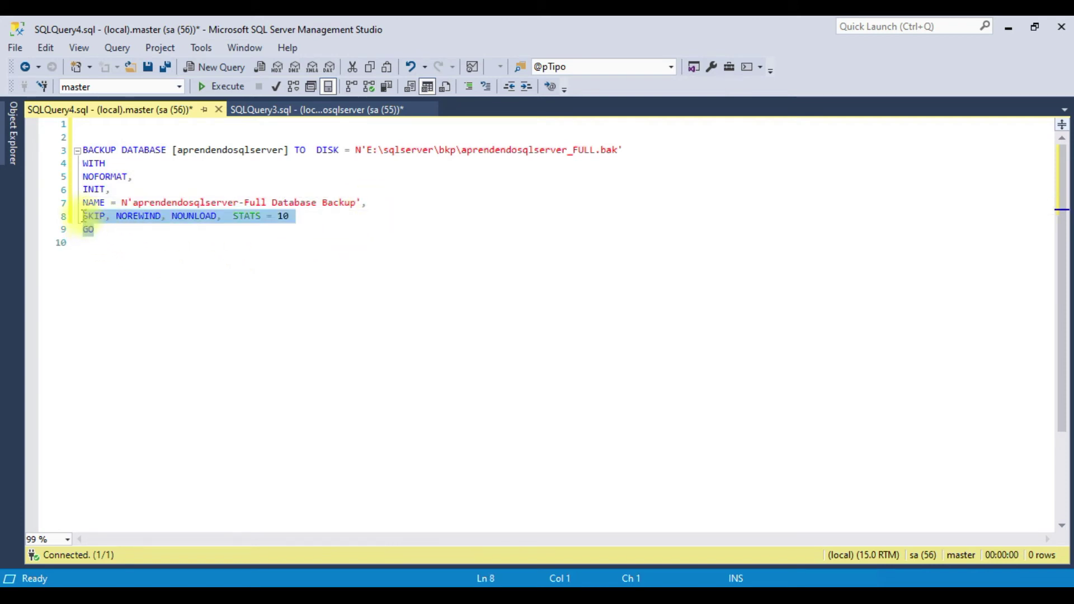
key(Delete)
drag(390, 208, 54, 209)
key(Delete)
drag(134, 176, 62, 179)
key(Delete)
key(BackSpace)
click(130, 181)
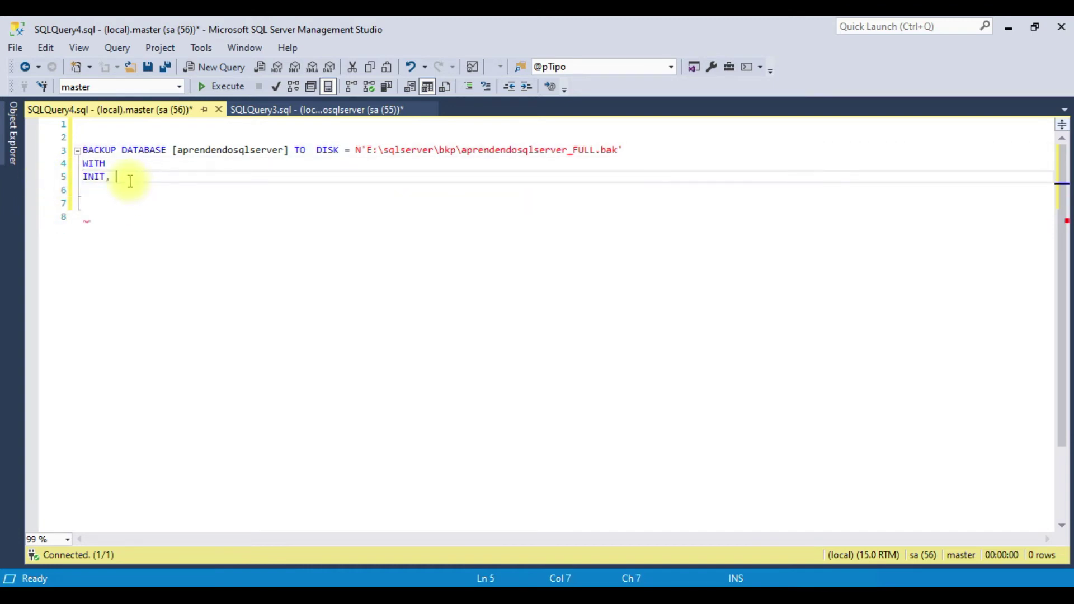
click(167, 140)
key(Return)
key(Return)
Delete the WITH INIT clause from the backup statement and undo the deletion.
click(144, 209)
drag(144, 209, 64, 193)
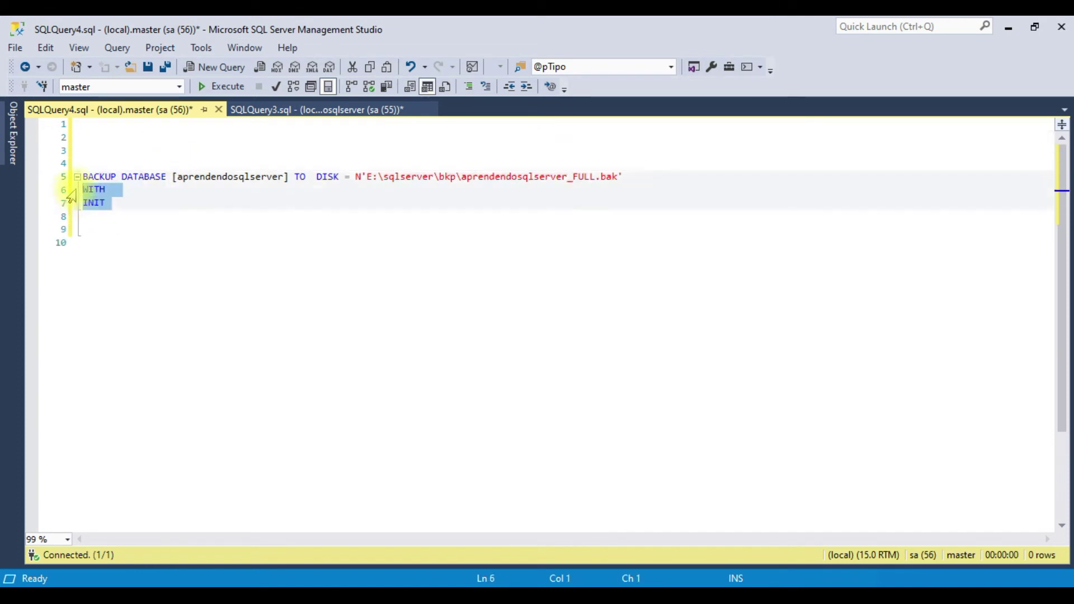
key(Delete)
click(611, 166)
drag(611, 166, 647, 172)
click(644, 182)
click(649, 179)
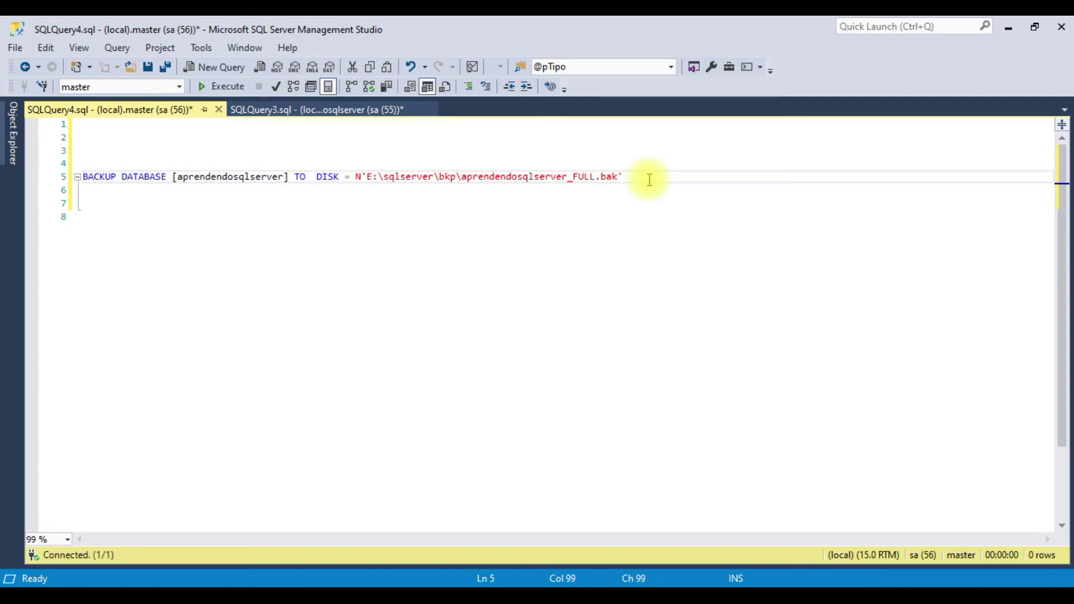
key(ctrl+z)
Bring the Back Up Database dialog forward and minimize it to leave only the query window.
mouse_move(485, 596)
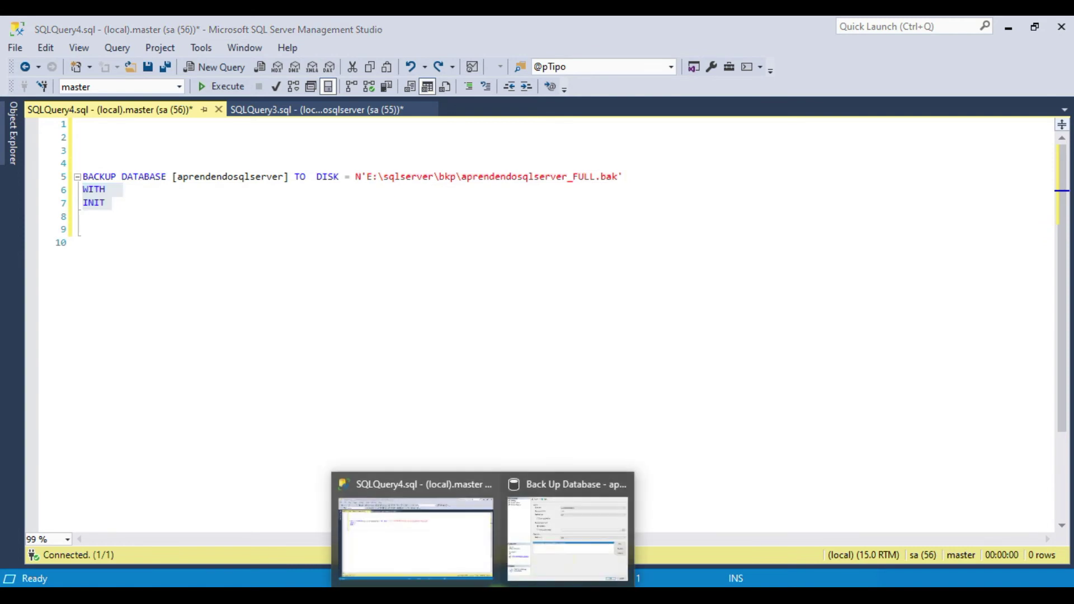
click(565, 553)
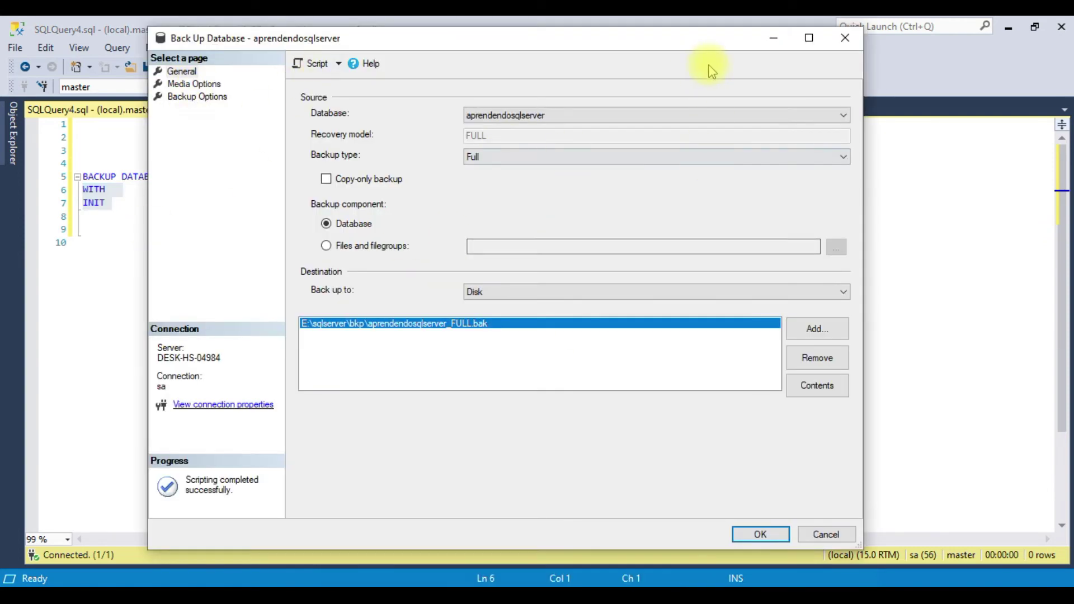
click(773, 38)
Remove the extra space between TO and DISK in the BACKUP DATABASE statement.
click(131, 202)
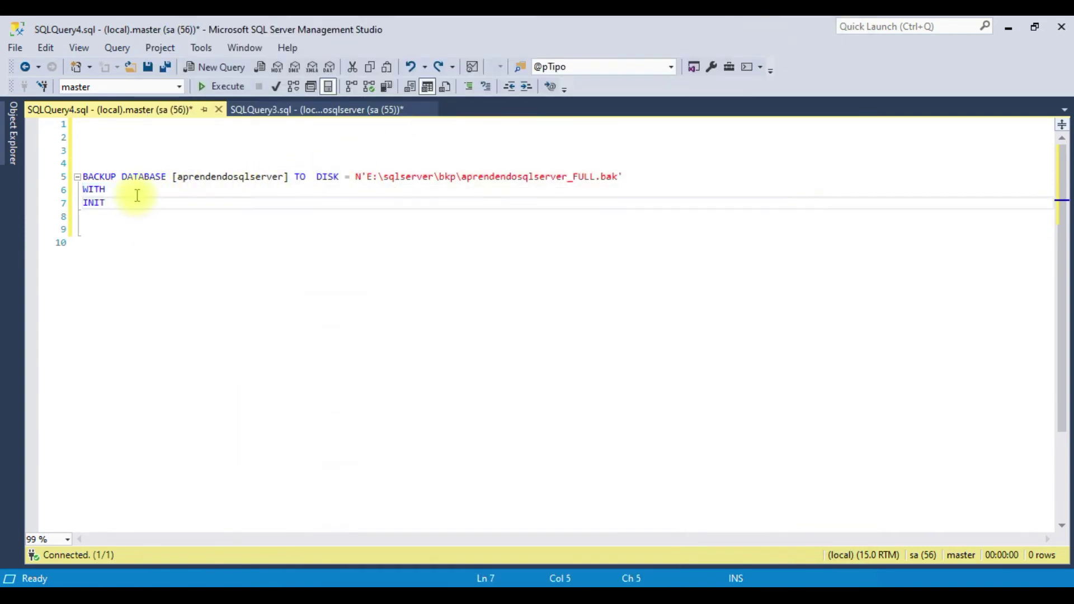
drag(83, 177, 252, 175)
triple_click(254, 175)
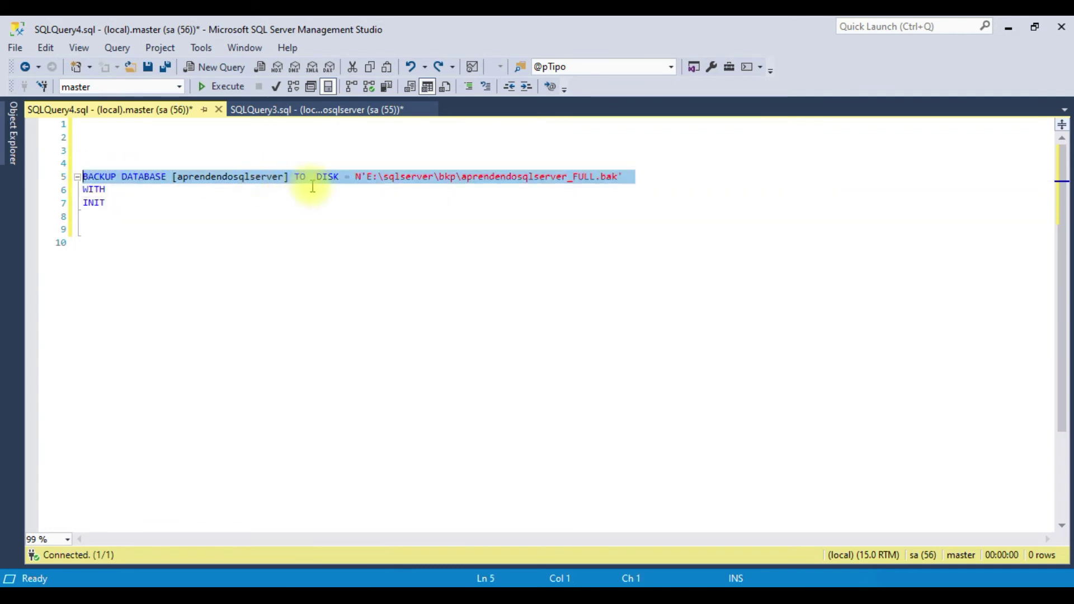
double_click(300, 177)
double_click(327, 177)
click(352, 177)
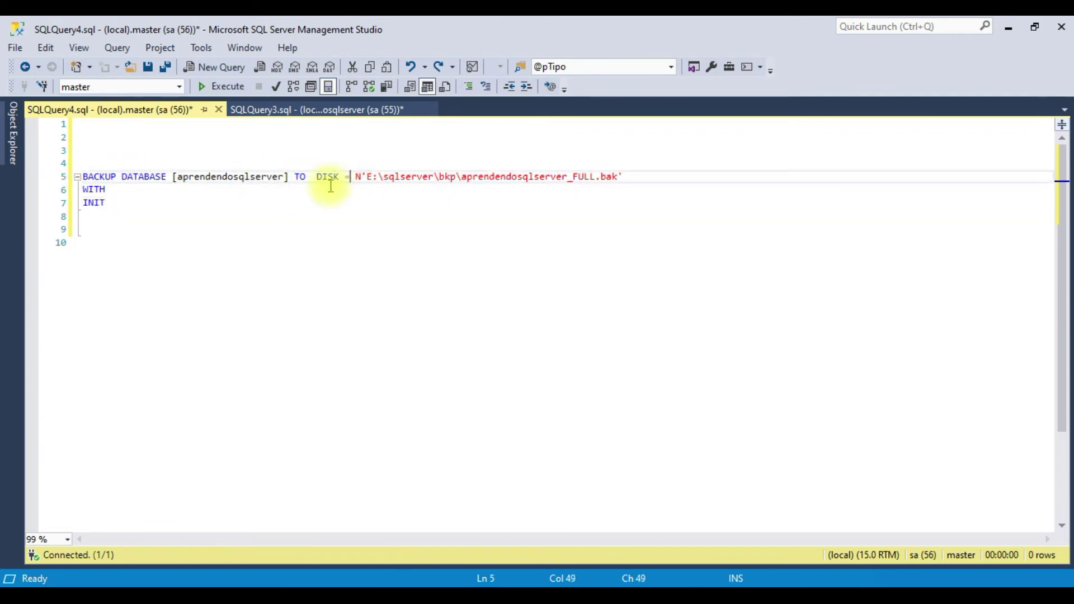
key(BackSpace)
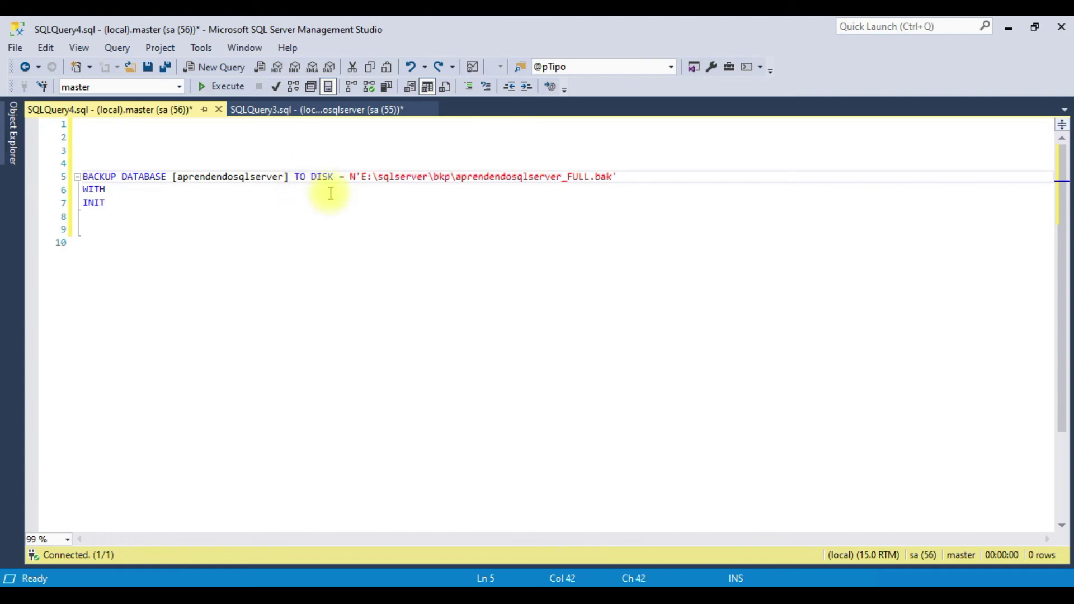
Check the backup file path in the script and execute the selected BACKUP DATABASE statement WITH INIT.
drag(362, 177, 614, 178)
click(452, 177)
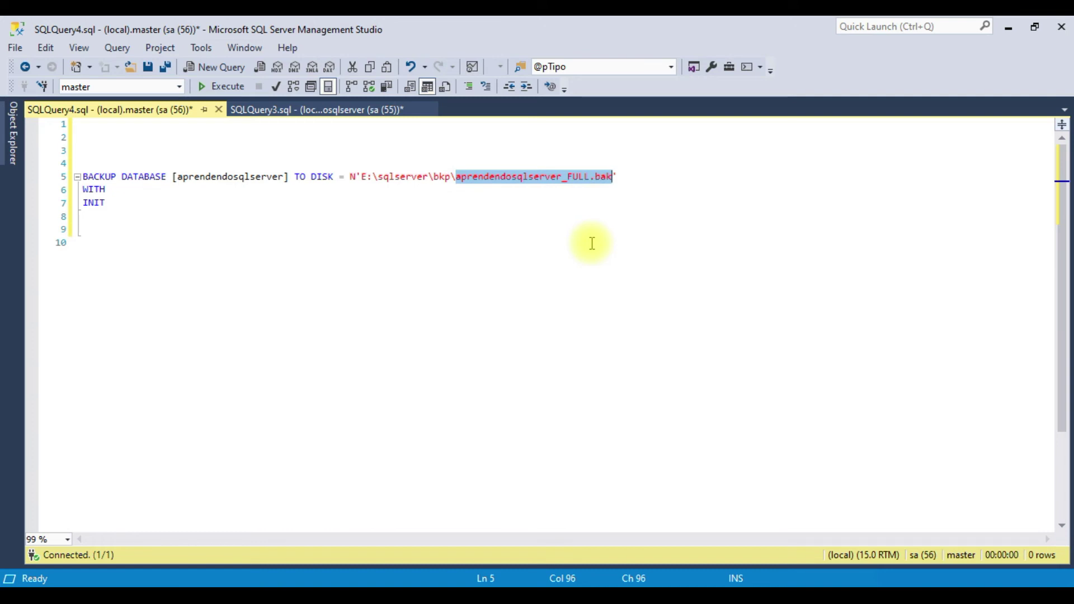
drag(87, 162, 134, 220)
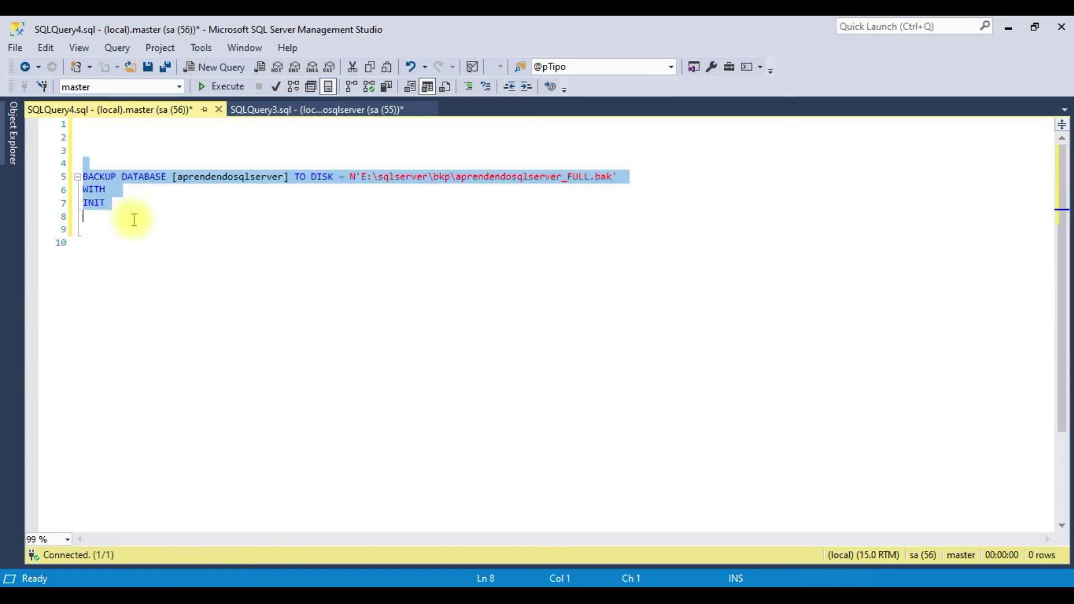
click(232, 88)
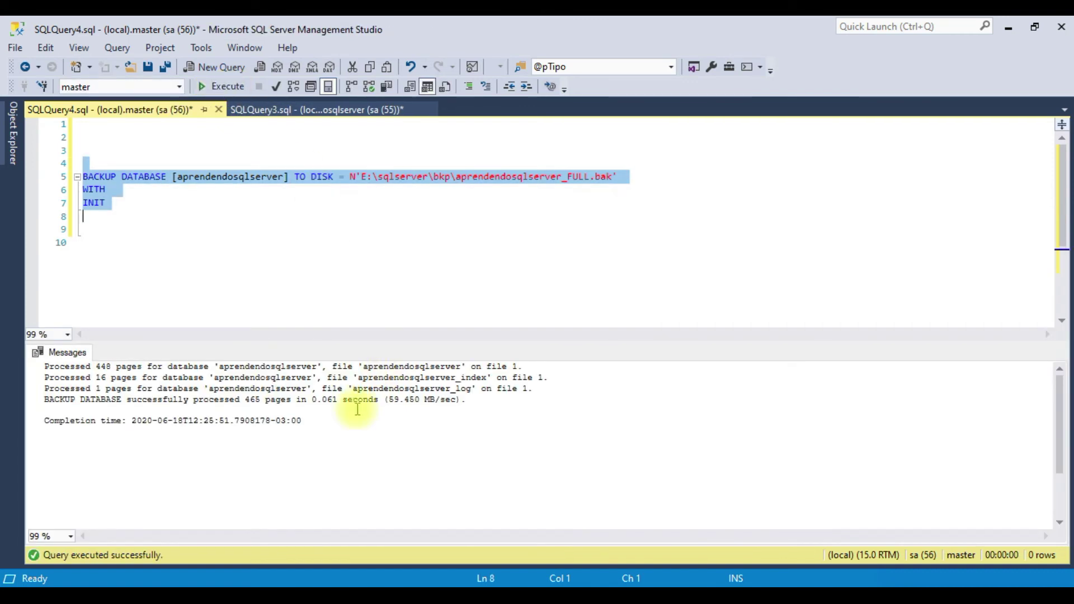
Show the bkp folder window, widen its size column, and select aprendendosqlserver_FULL.bak to examine the file's date and size.
mouse_move(358, 582)
click(357, 520)
mouse_move(660, 130)
mouse_down()
mouse_move(678, 178)
mouse_move(706, 170)
mouse_move(677, 142)
mouse_up()
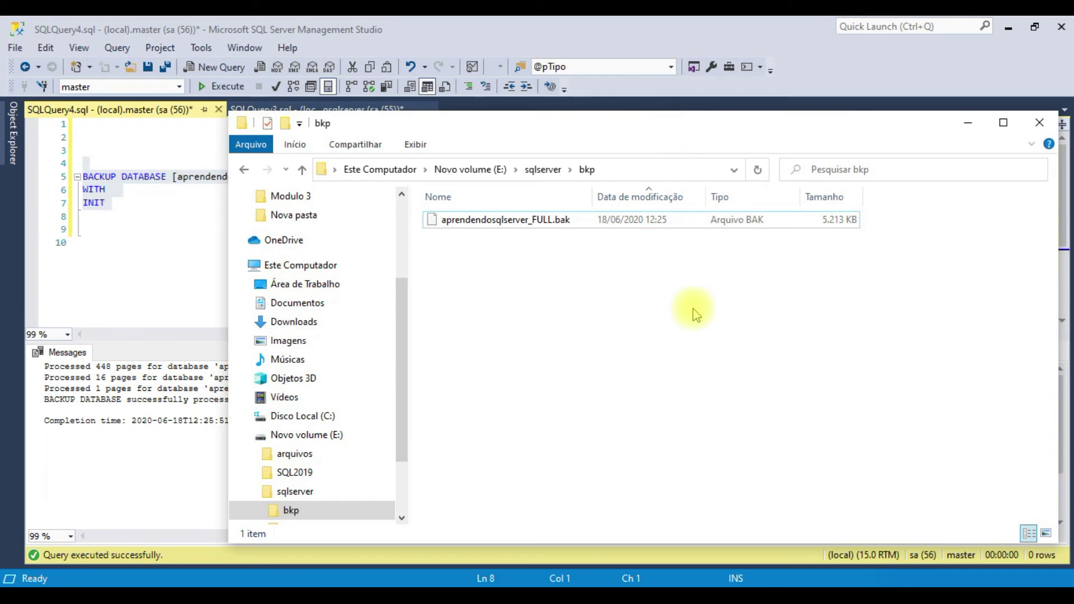
drag(863, 195, 912, 195)
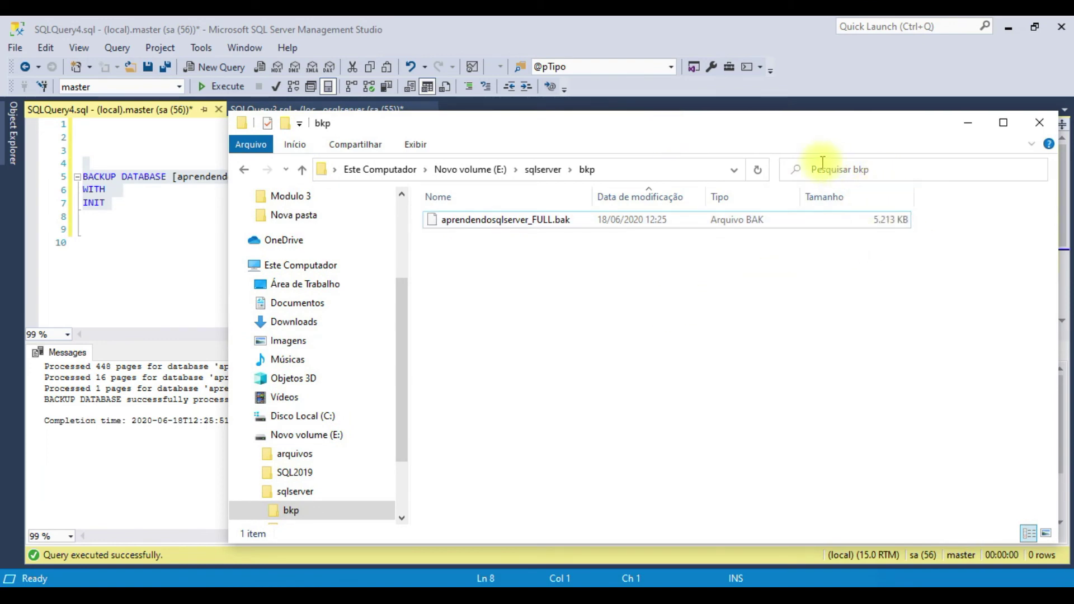
click(676, 175)
key(Escape)
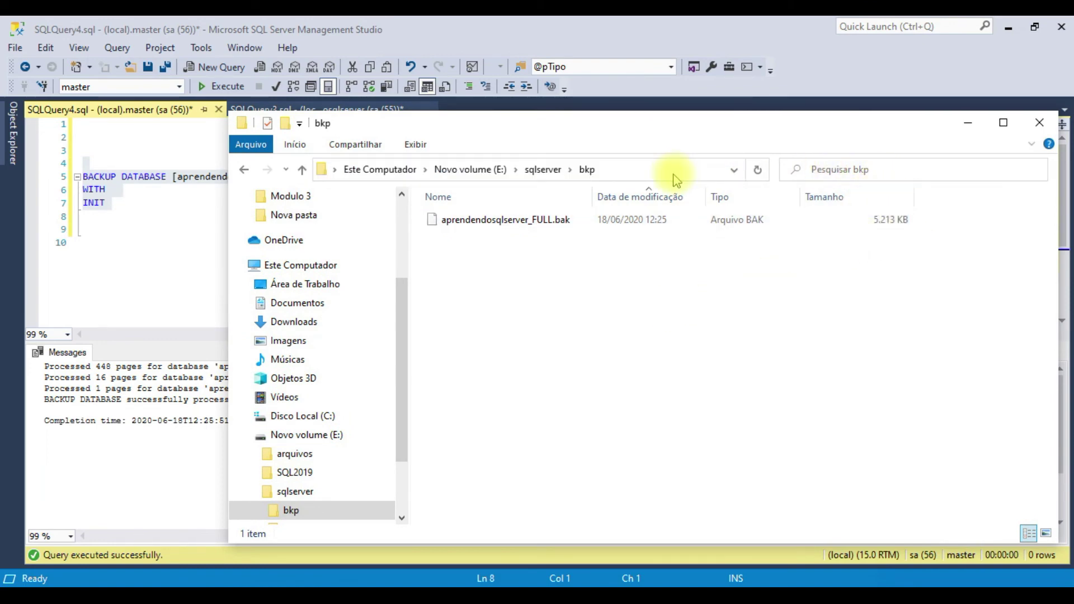
click(891, 220)
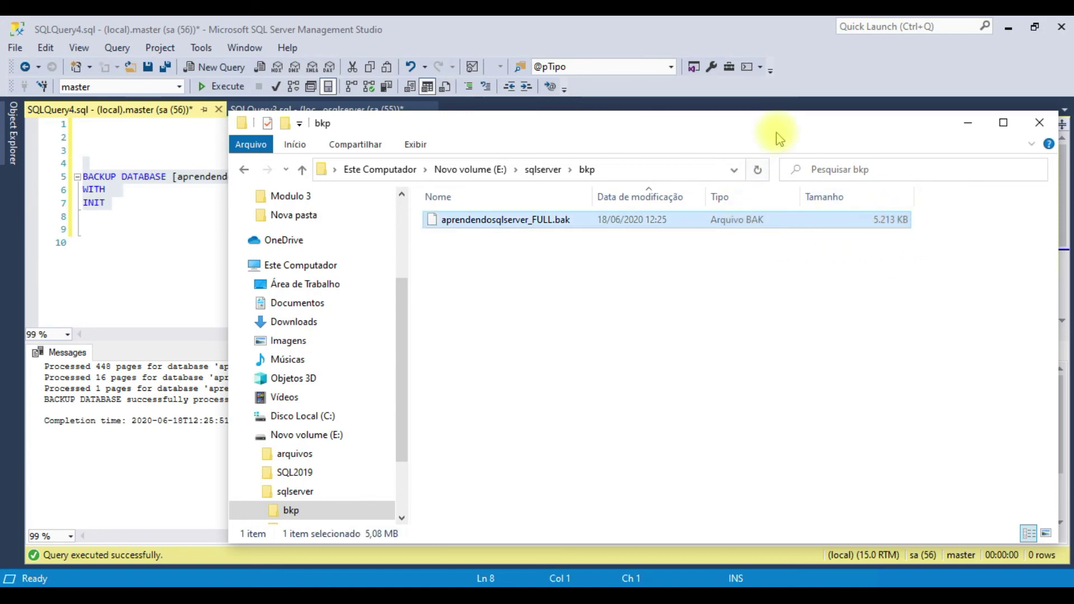
drag(778, 126, 758, 125)
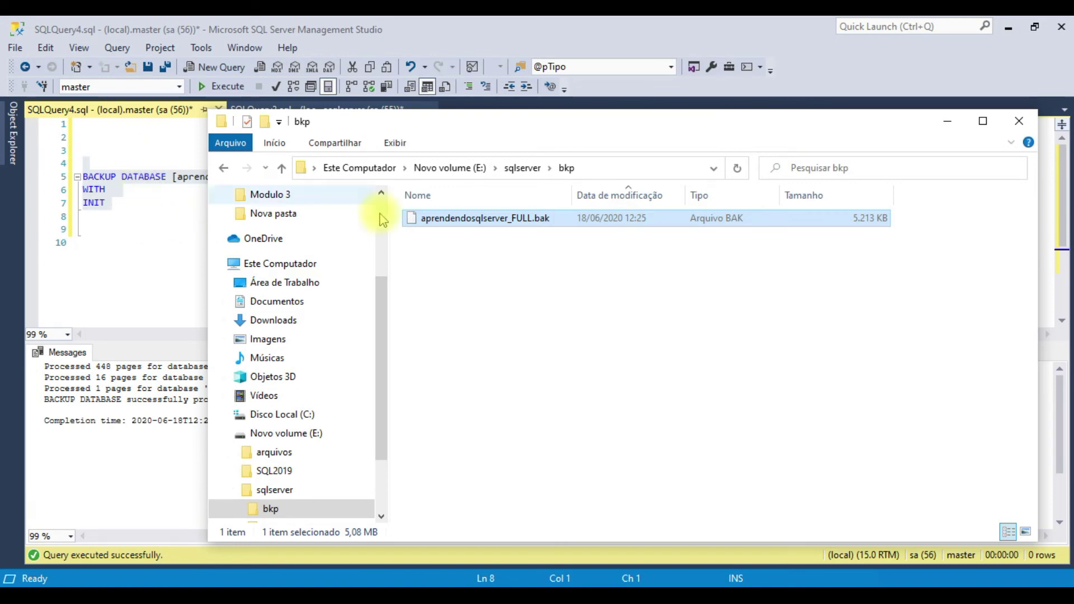
Execute the BACKUP DATABASE statement WITH INIT again and examine the date and size of aprendendosqlserver_FULL.bak in the bkp folder.
click(118, 191)
double_click(101, 203)
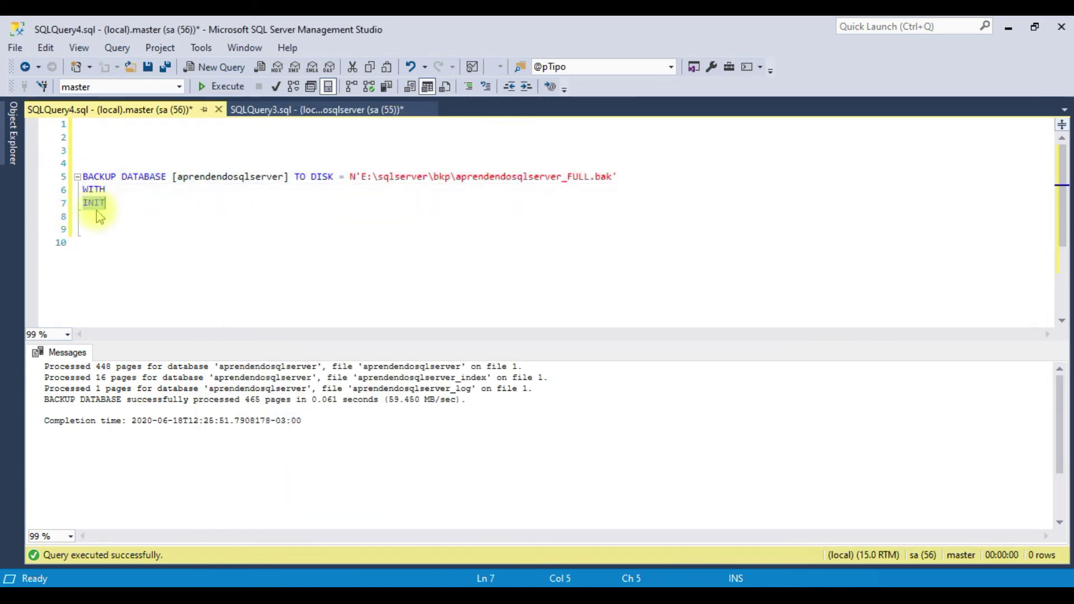
drag(115, 159, 139, 220)
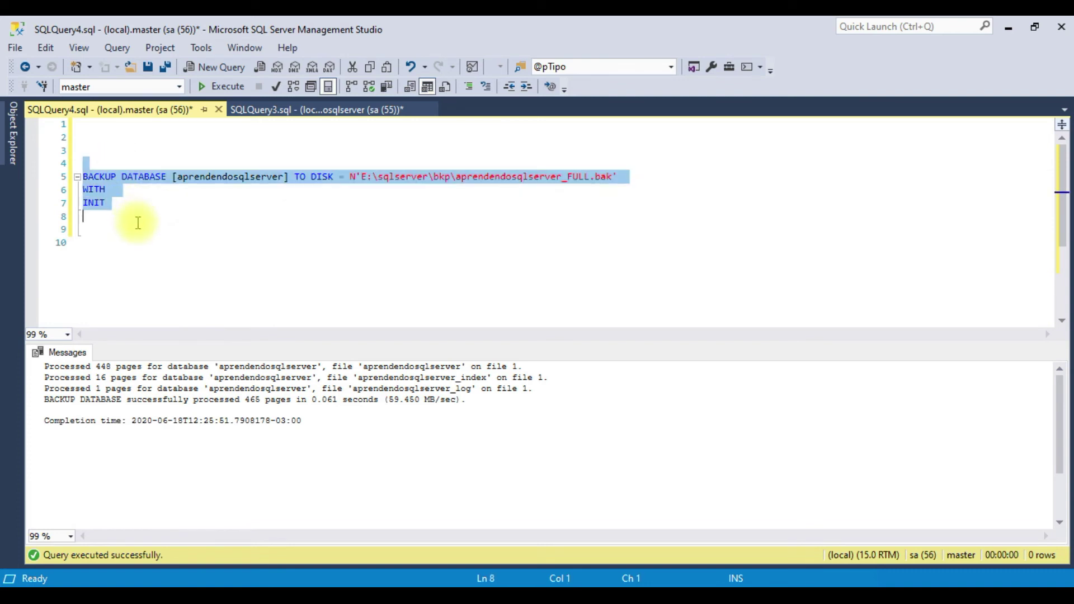
click(429, 586)
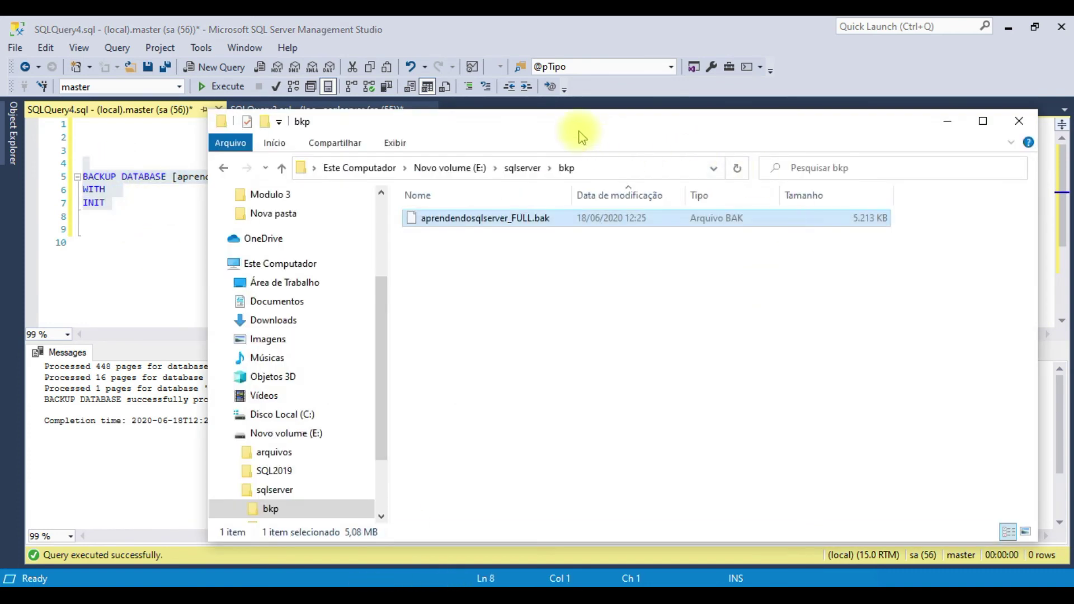
drag(579, 132, 597, 128)
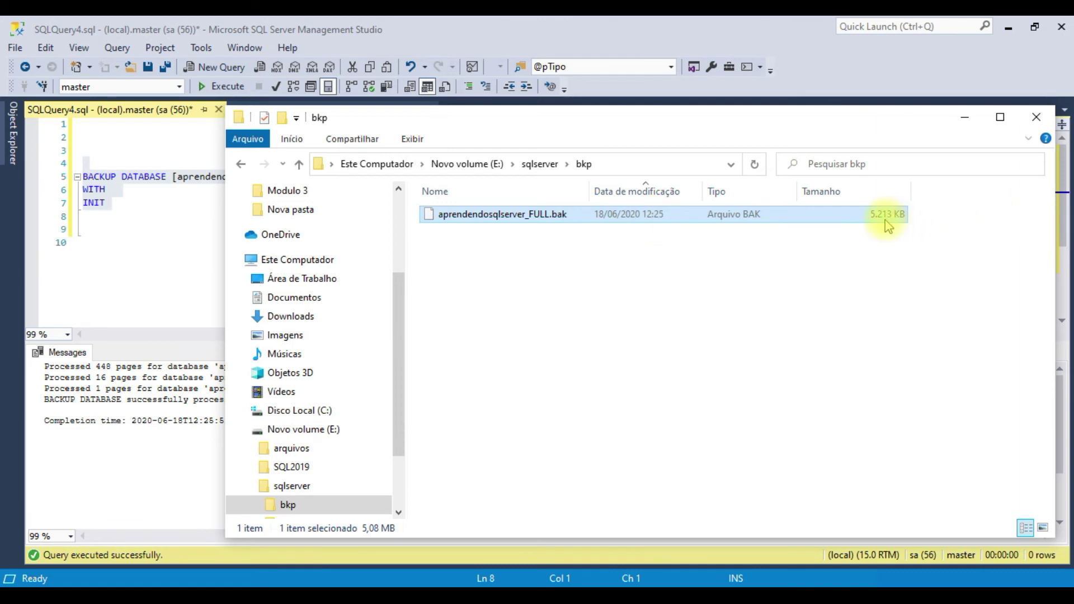
click(220, 86)
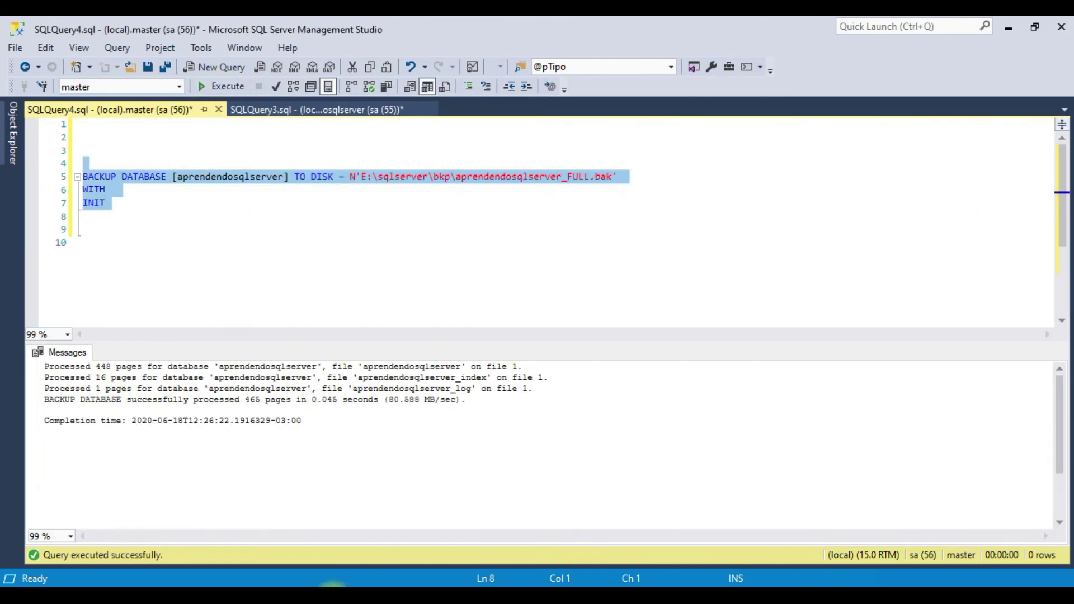
key(alt+Tab)
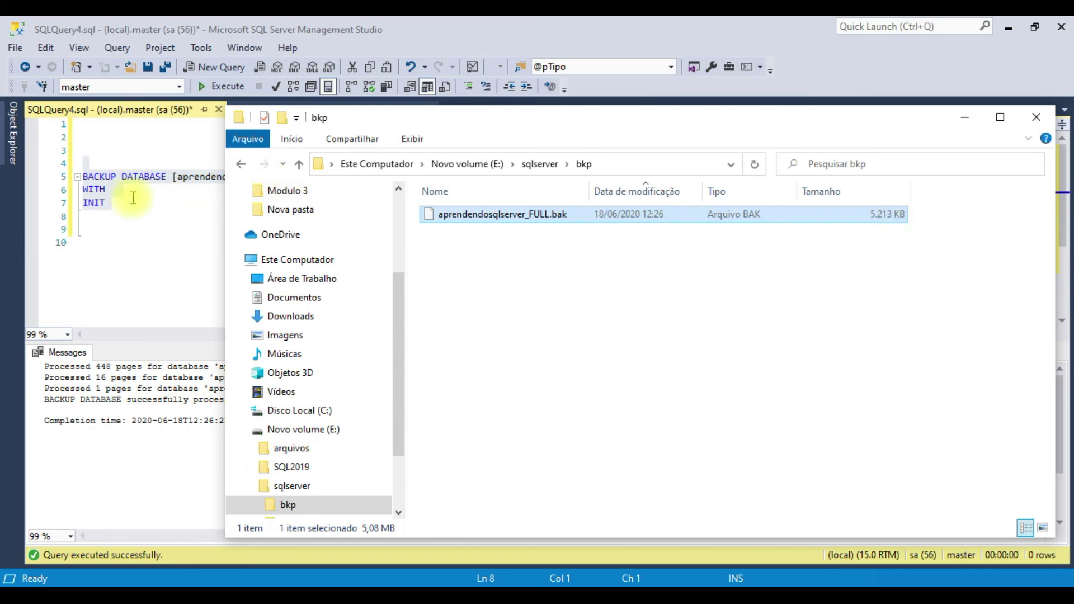
Change INIT to NOINIT in the BACKUP DATABASE statement and execute the selected statement.
click(90, 202)
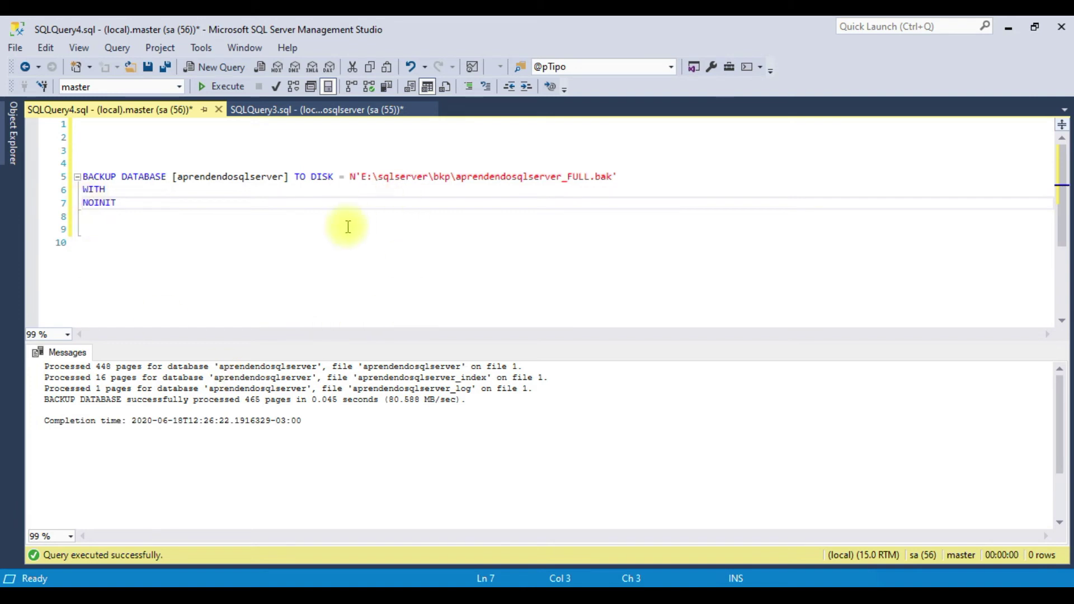
click(369, 584)
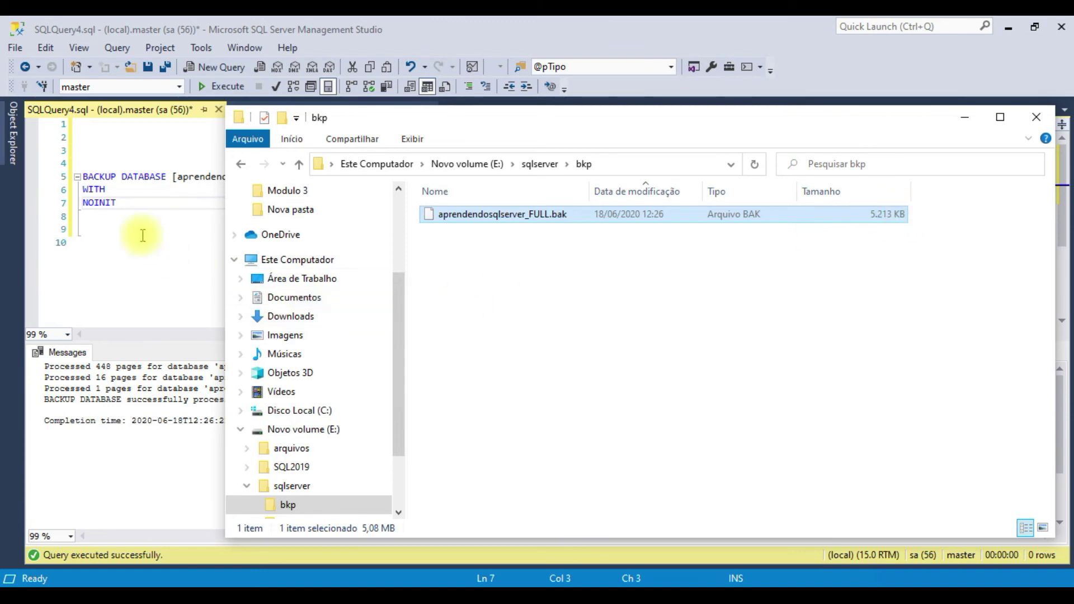
click(139, 204)
drag(131, 163, 139, 216)
click(224, 85)
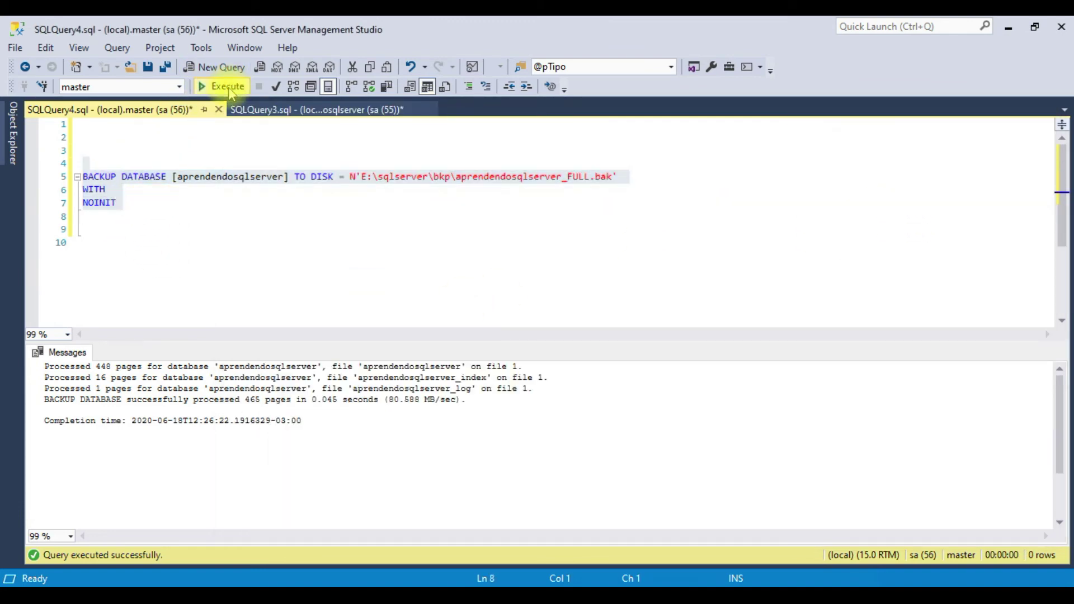
Examine the size of aprendendosqlserver_FULL.bak in the bkp folder and relate it to the NOINIT option in the script.
click(379, 585)
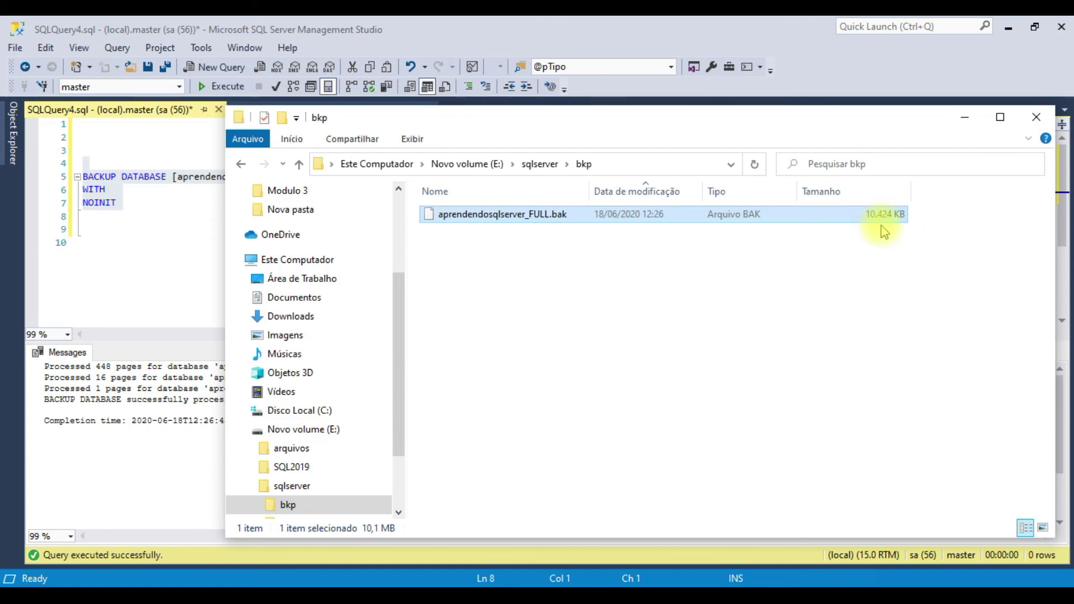
click(553, 265)
click(563, 219)
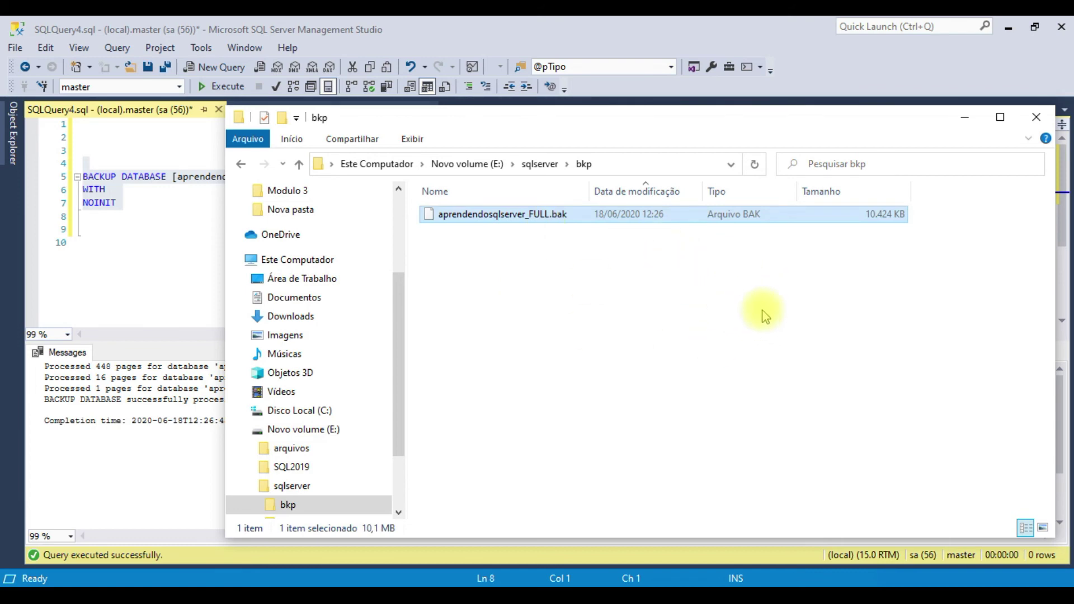
mouse_move(124, 204)
mouse_down()
mouse_move(66, 174)
mouse_move(91, 175)
mouse_move(127, 203)
mouse_up()
click(83, 176)
click(127, 202)
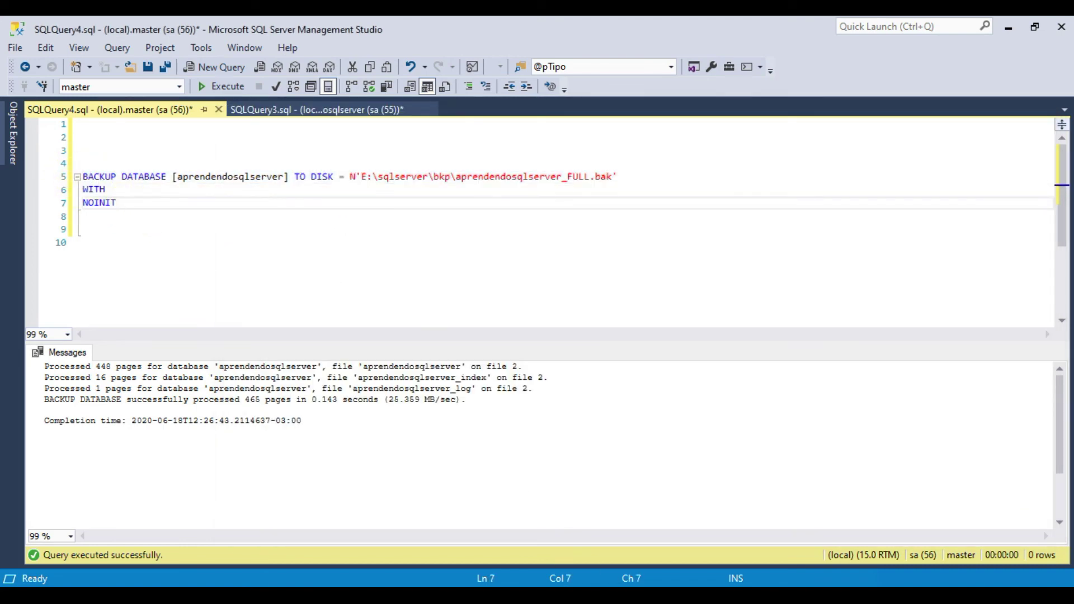
key(alt+Tab)
key(alt+Tab)
click(412, 576)
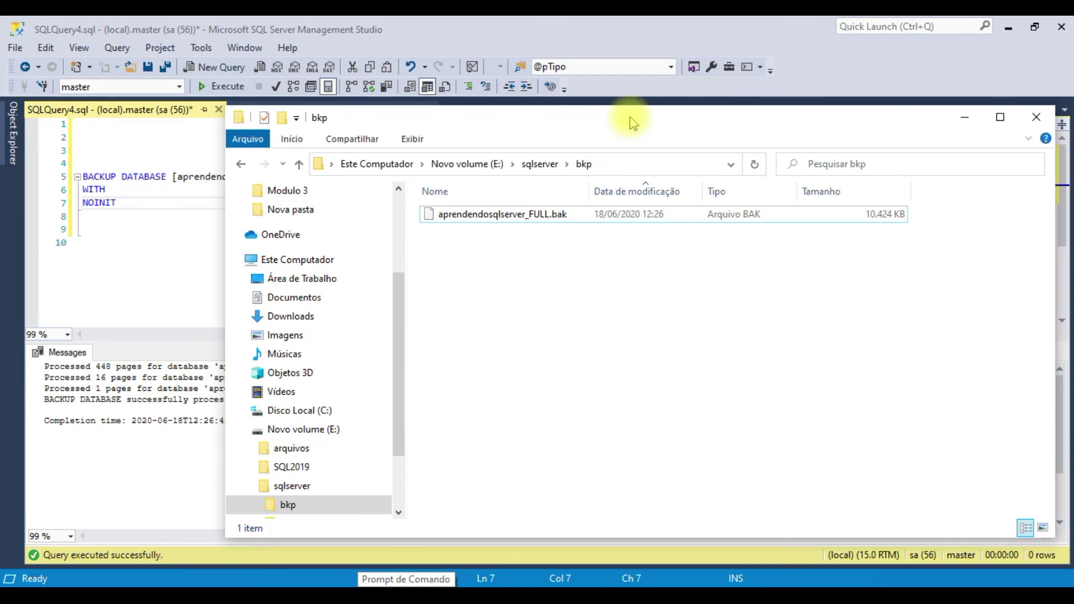
drag(628, 120, 621, 119)
click(562, 215)
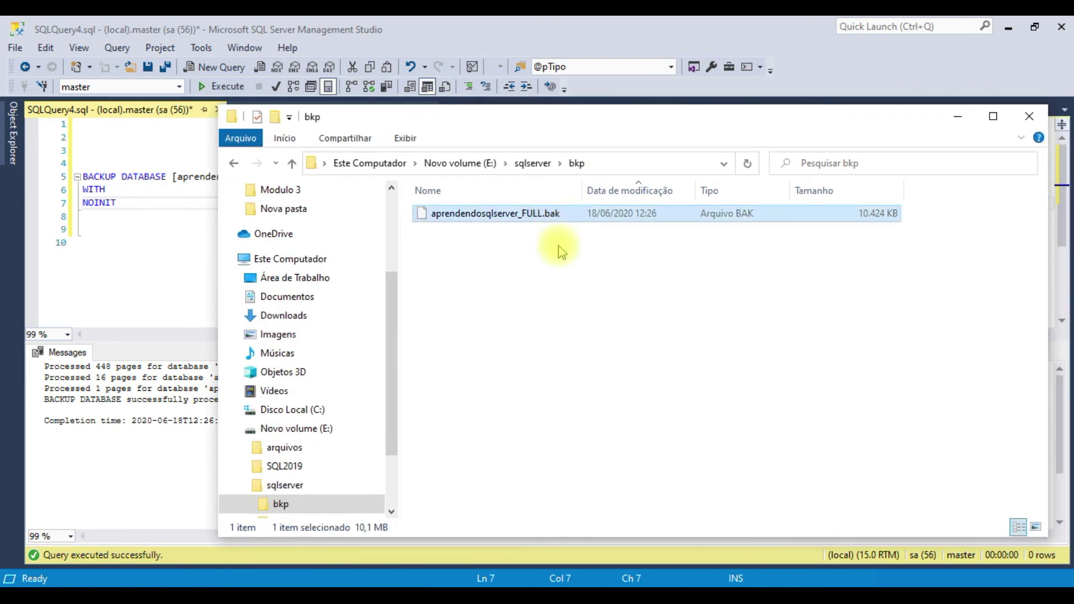
Change NOINIT to INIT in the BACKUP DATABASE statement and show the bkp folder window beside the script.
click(92, 203)
key(BackSpace)
key(BackSpace)
key(alt+Tab)
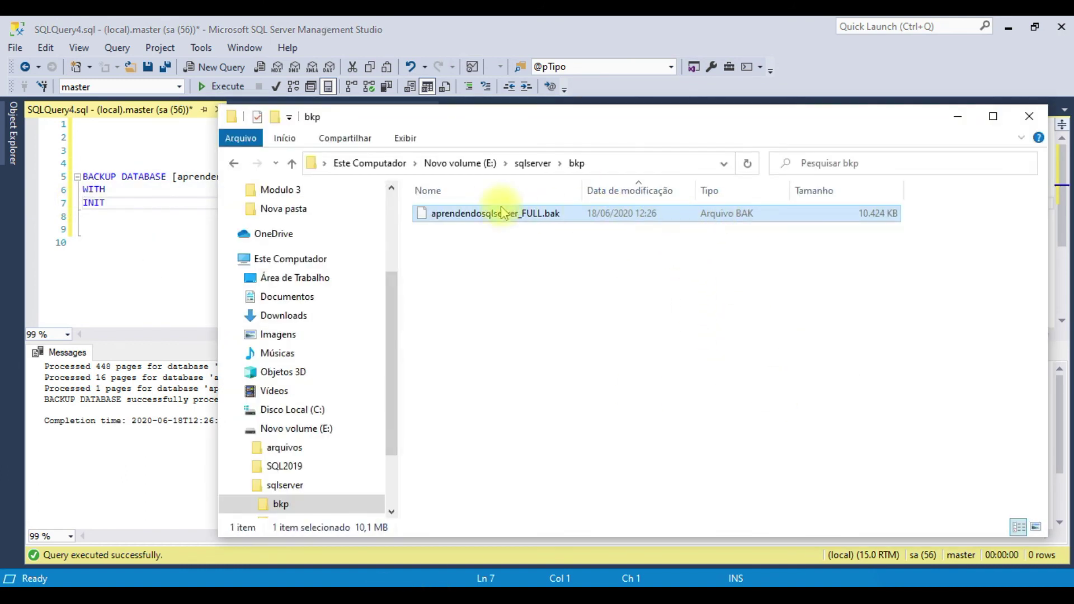
click(563, 262)
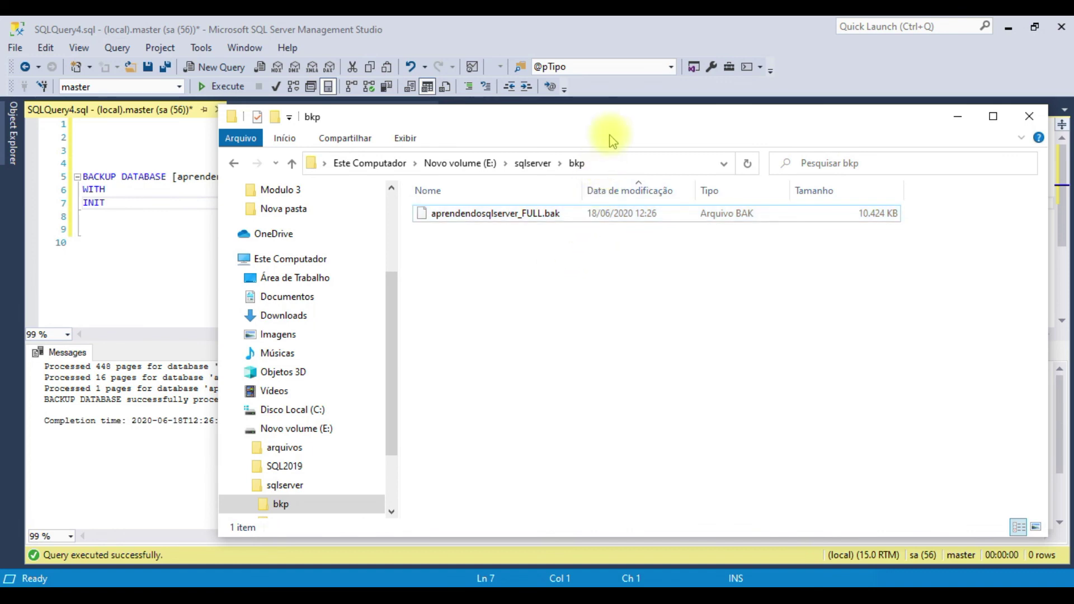
drag(615, 119, 648, 124)
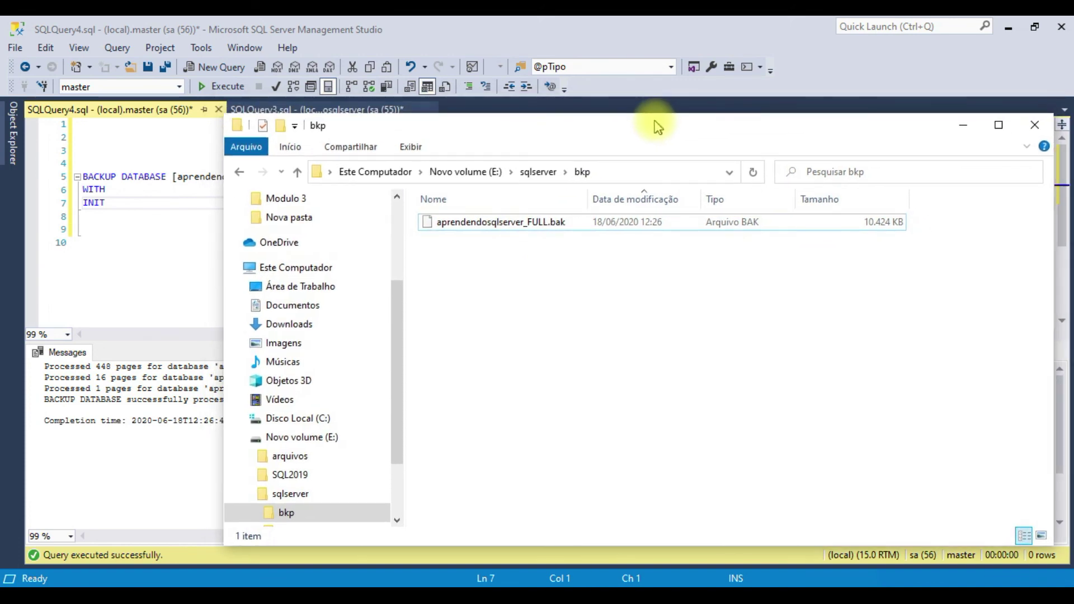
mouse_move(578, 196)
mouse_down()
mouse_move(597, 192)
mouse_move(589, 196)
mouse_up()
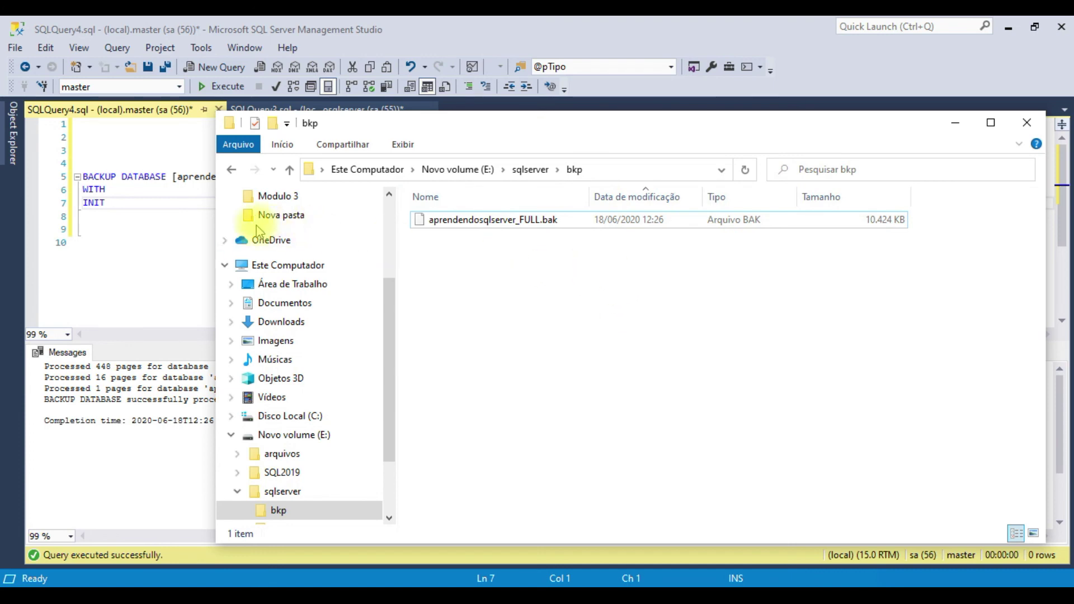
Delete the WITH INIT clause from the BACKUP DATABASE statement, leaving blank lines below it.
click(177, 200)
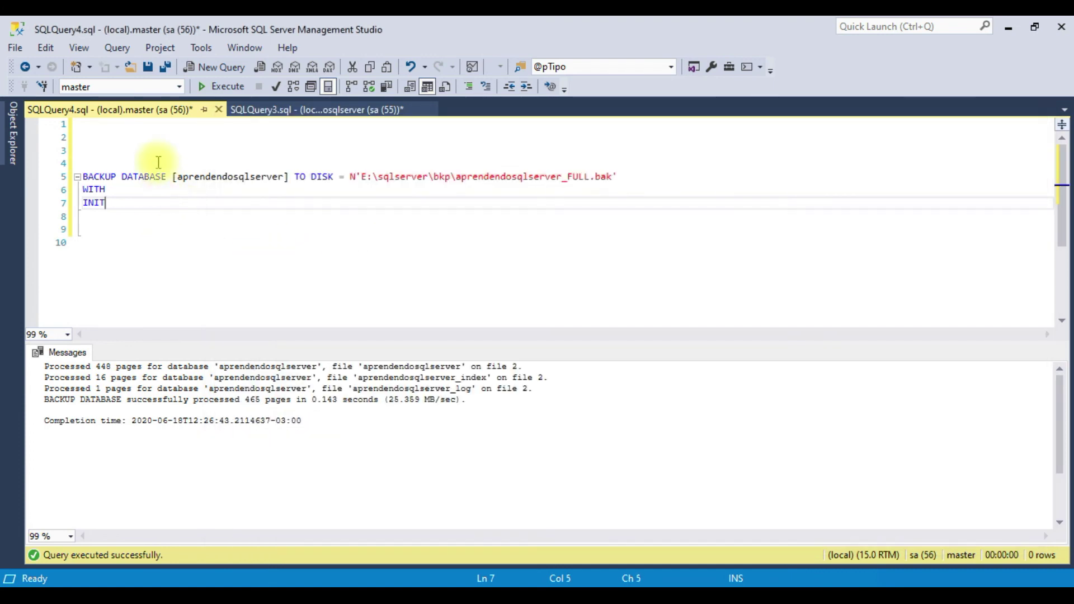
drag(120, 217, 67, 204)
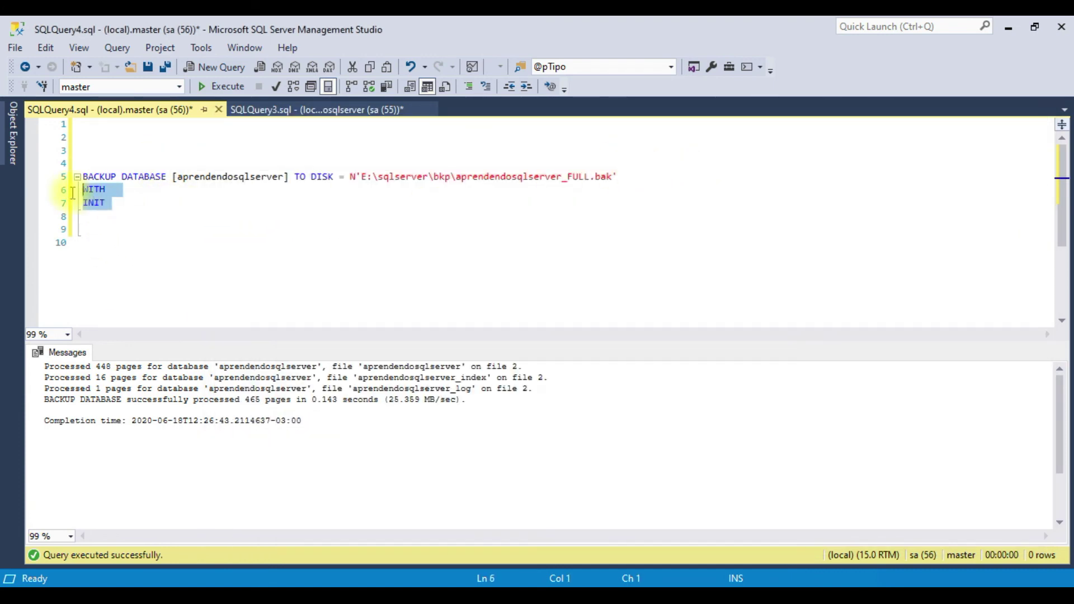
key(Delete)
key(Return)
key(Return)
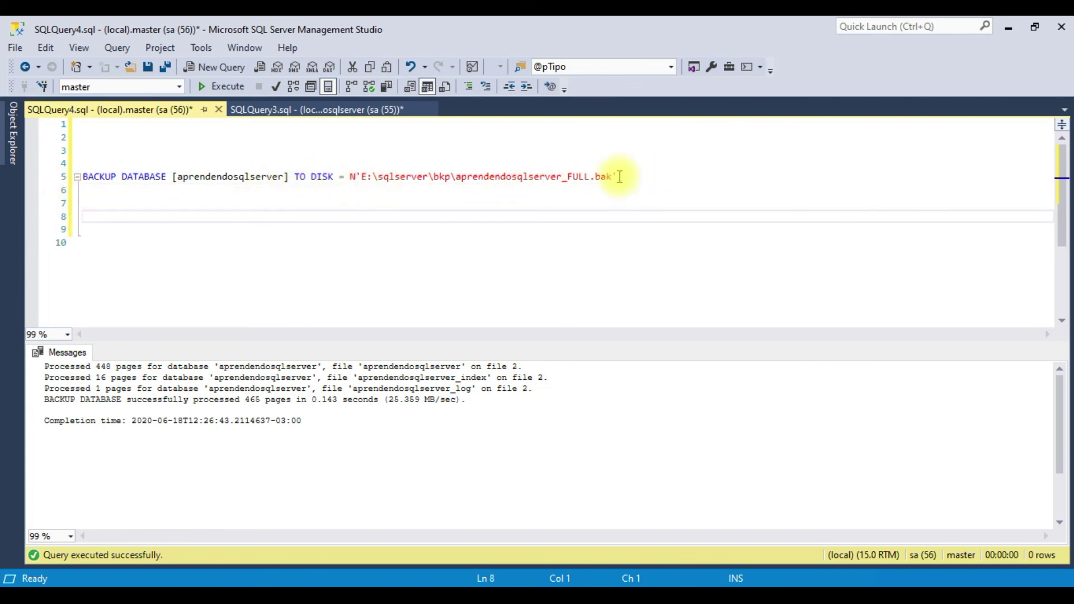
Remove FULL from the backup file name, making it aprendendosqlserver_.bak, and execute the selected BACKUP DATABASE statement.
click(592, 177)
drag(591, 177, 568, 177)
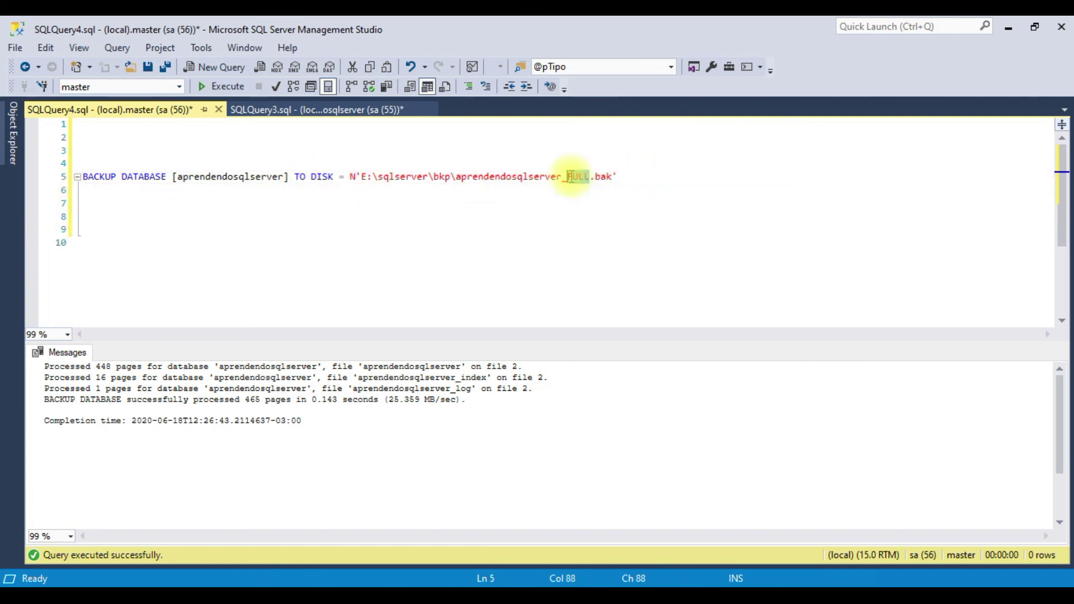
key(Delete)
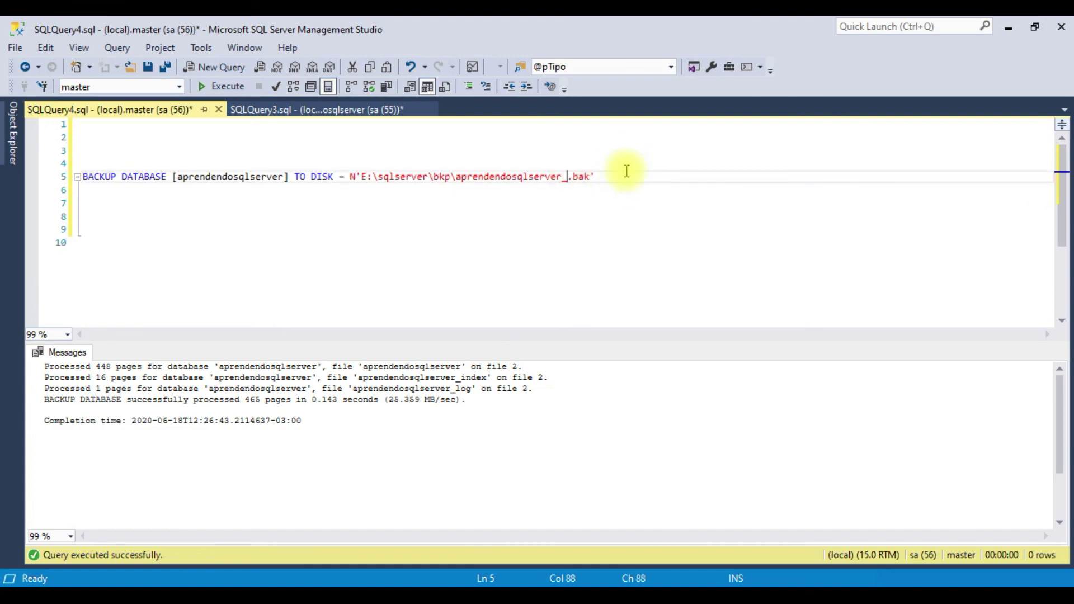
drag(631, 165, 636, 184)
key(F5)
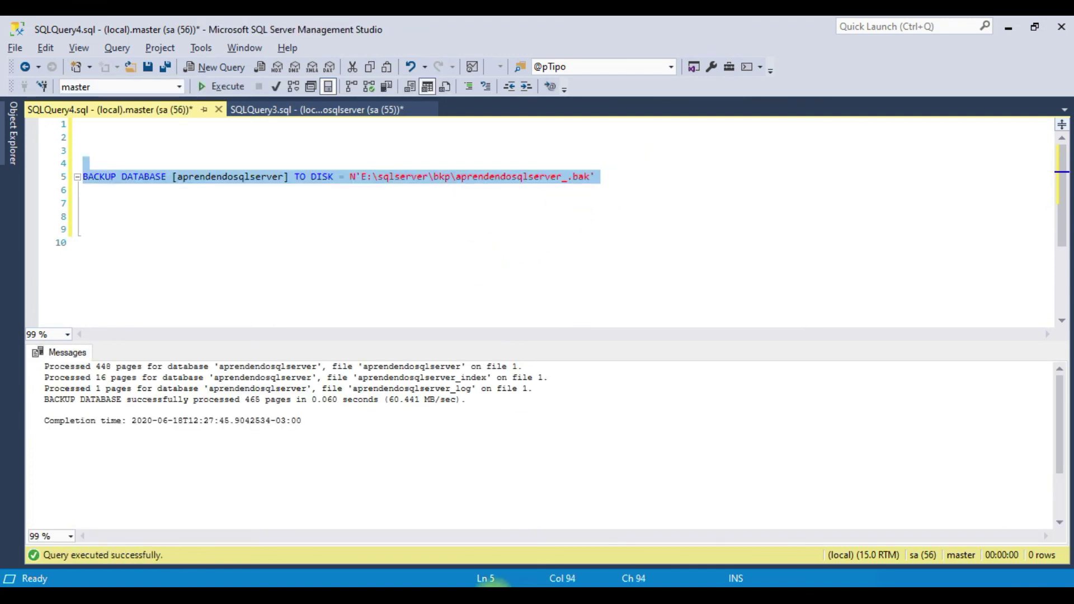
Show the bkp folder and select aprendendosqlserver_.bak to examine its date and size, moving the window off the script.
click(448, 583)
click(516, 245)
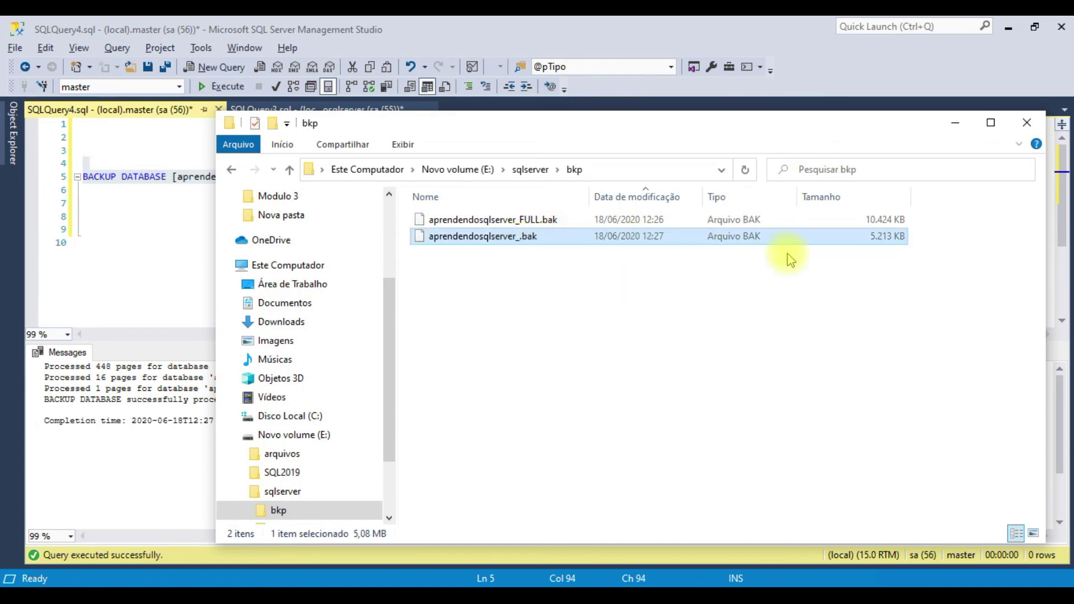
drag(736, 125, 807, 120)
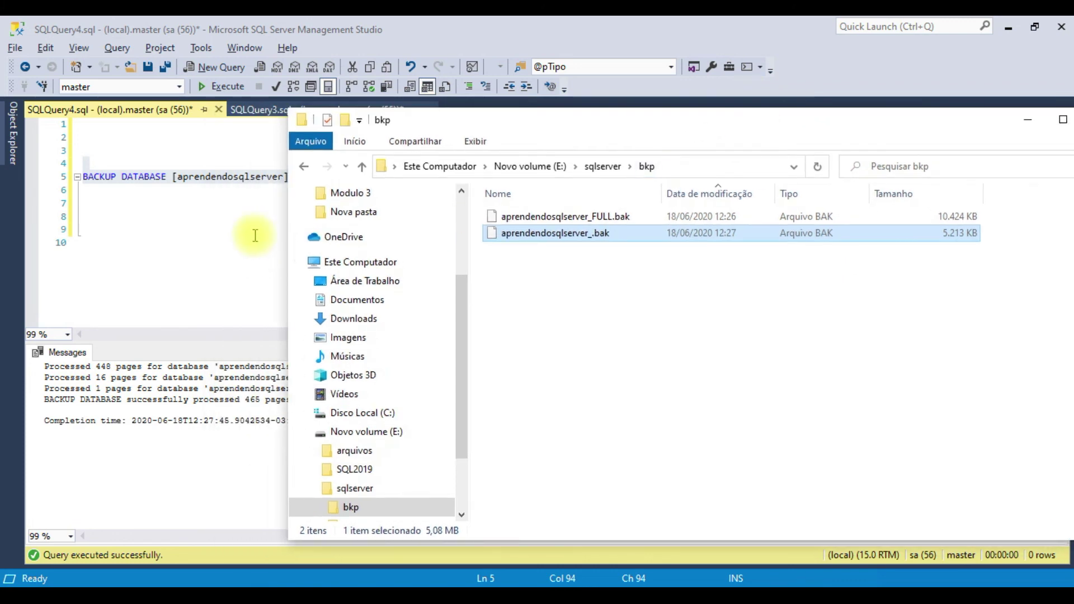
click(254, 219)
triple_click(600, 170)
click(634, 194)
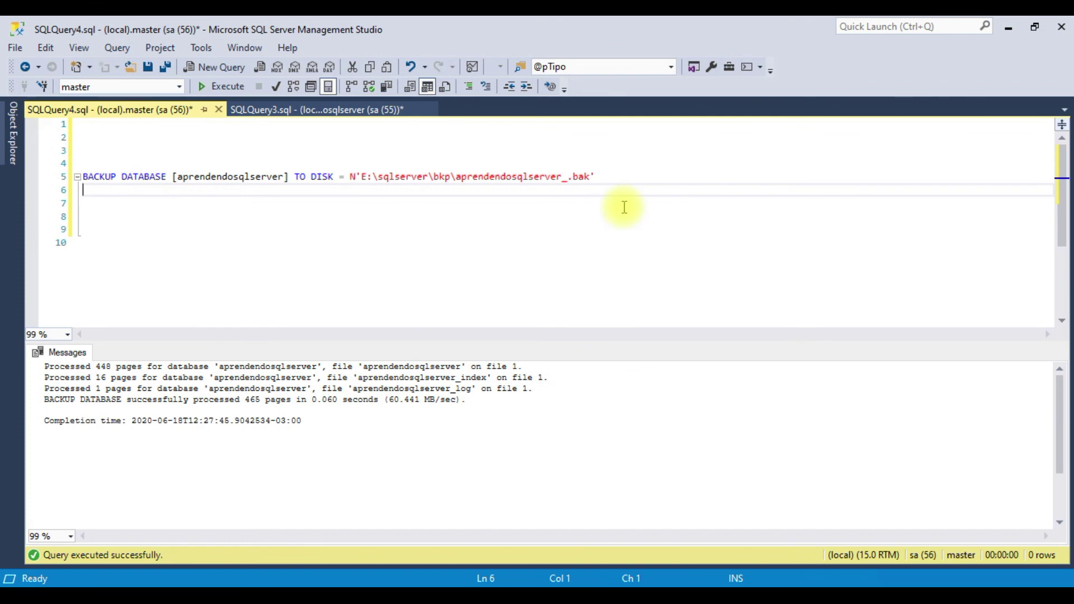
triple_click(618, 173)
click(657, 211)
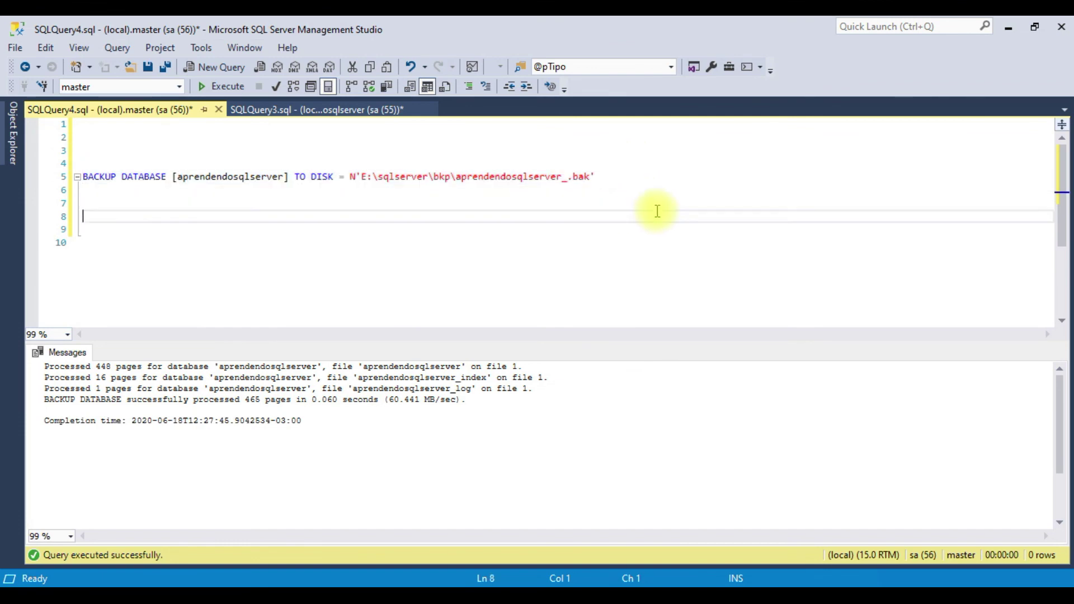
drag(139, 204, 129, 237)
click(115, 242)
drag(107, 191, 104, 270)
click(115, 236)
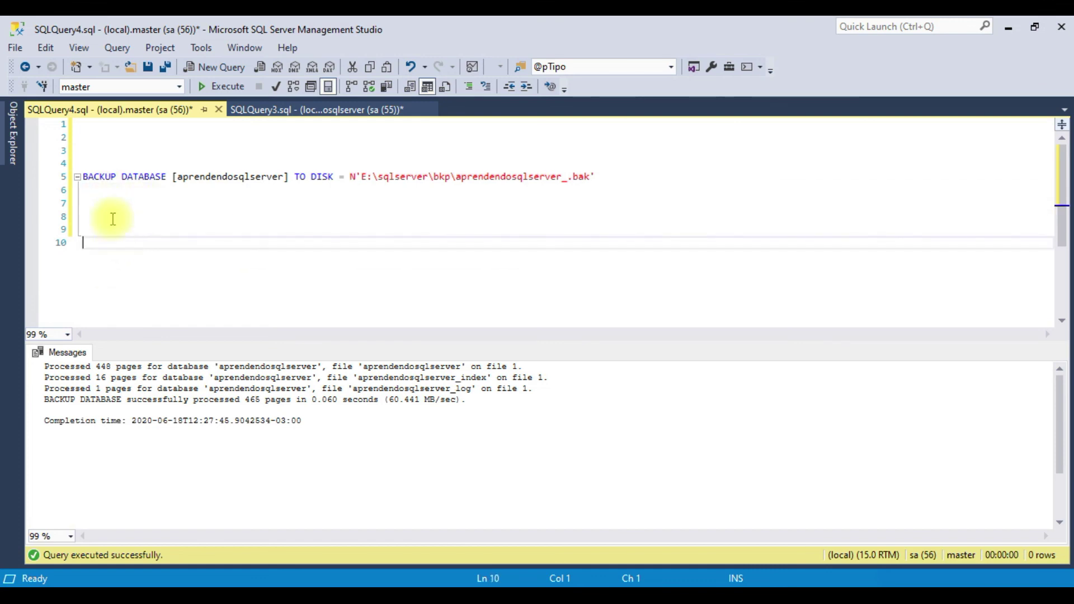
click(116, 218)
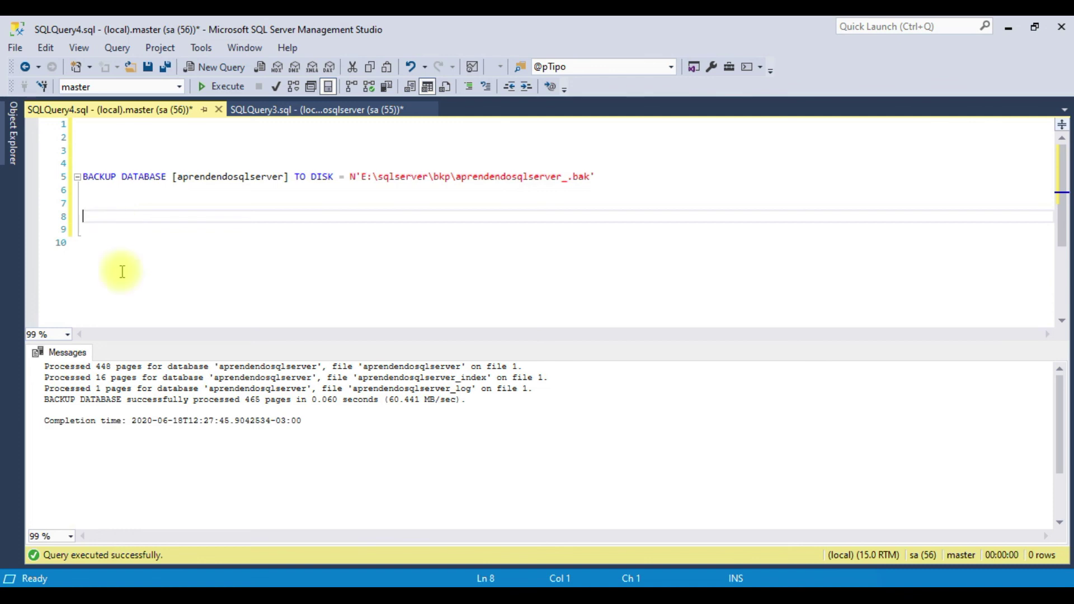
click(693, 208)
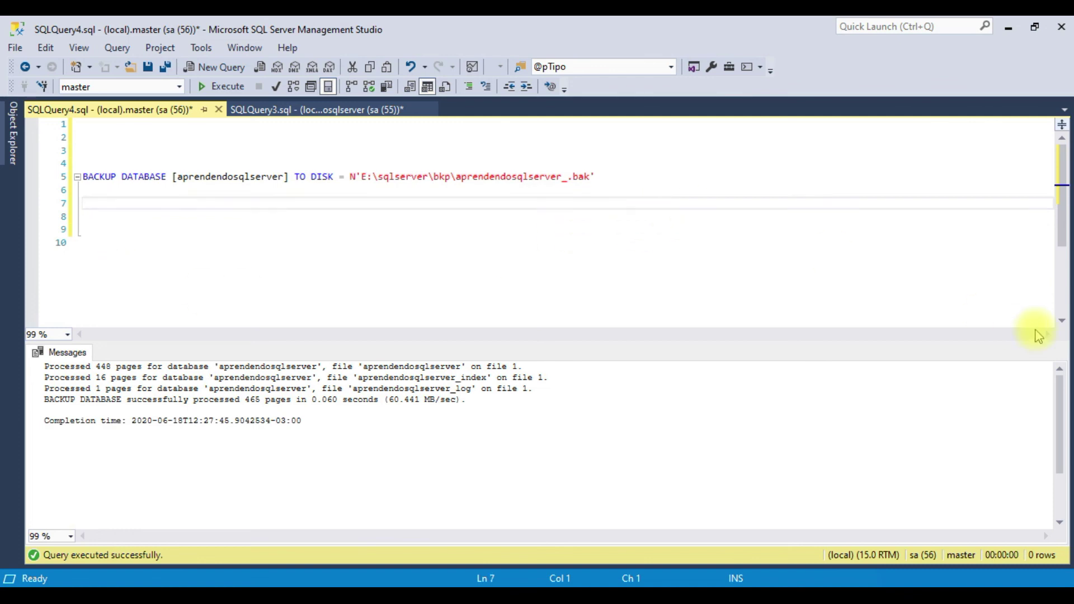